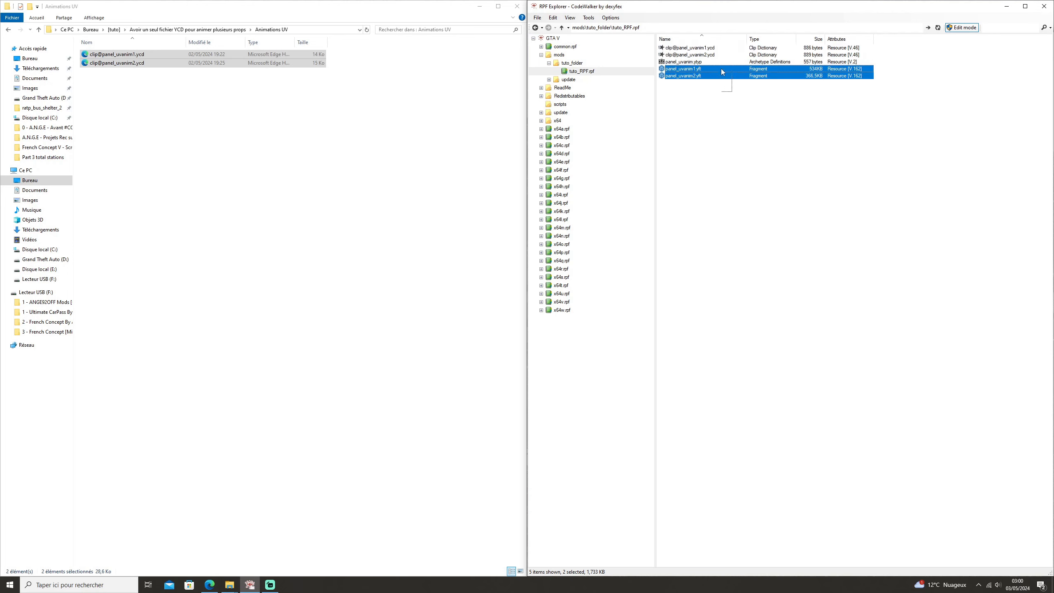
pyautogui.click(714, 48)
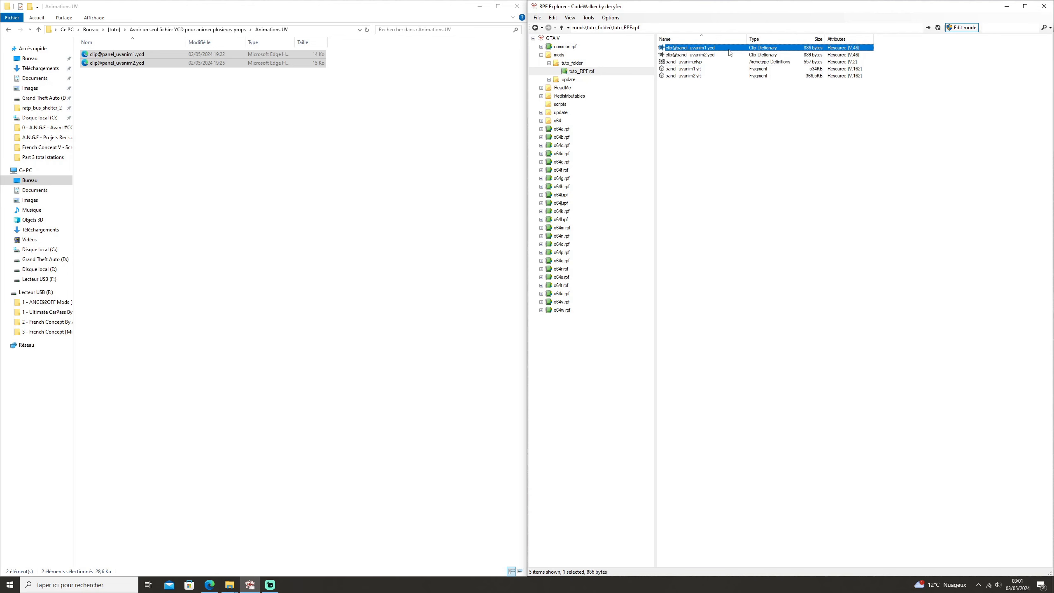
pyautogui.click(695, 69)
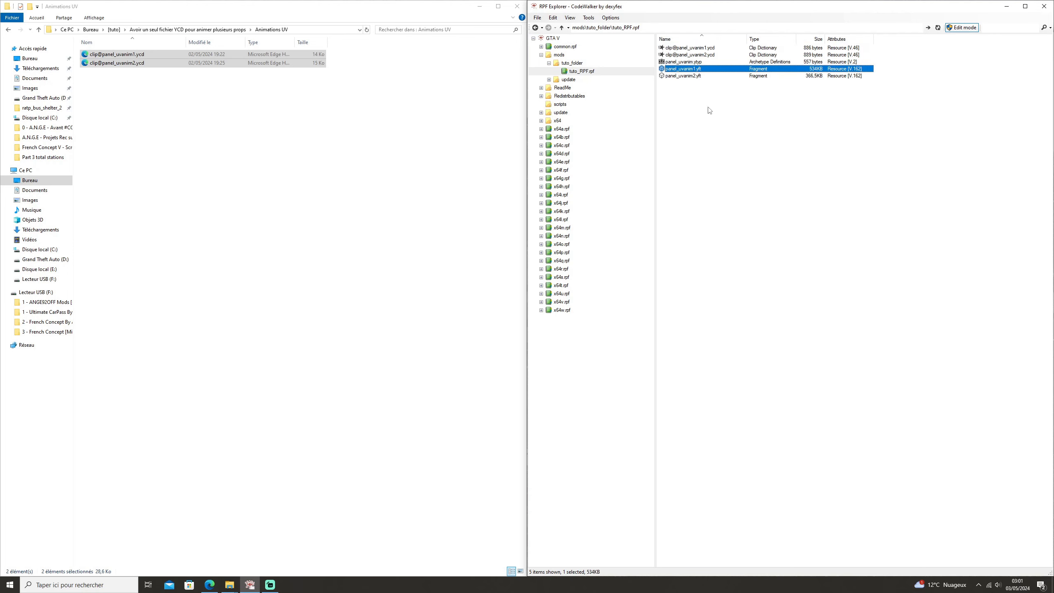
pyautogui.click(710, 48)
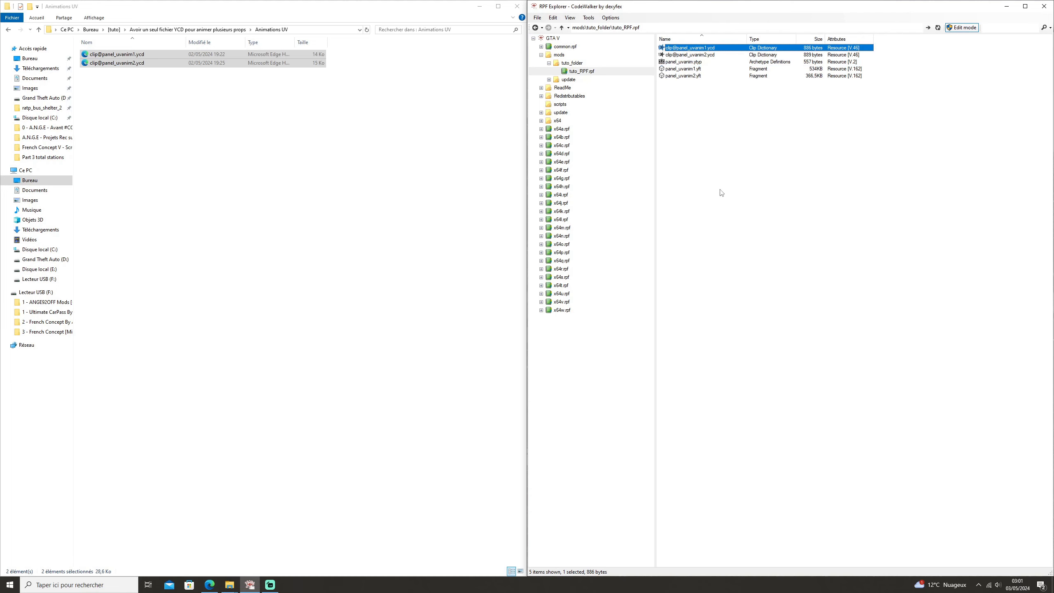
pyautogui.keyDown('ctrl'); pyautogui.click(687, 51); pyautogui.keyUp('ctrl')
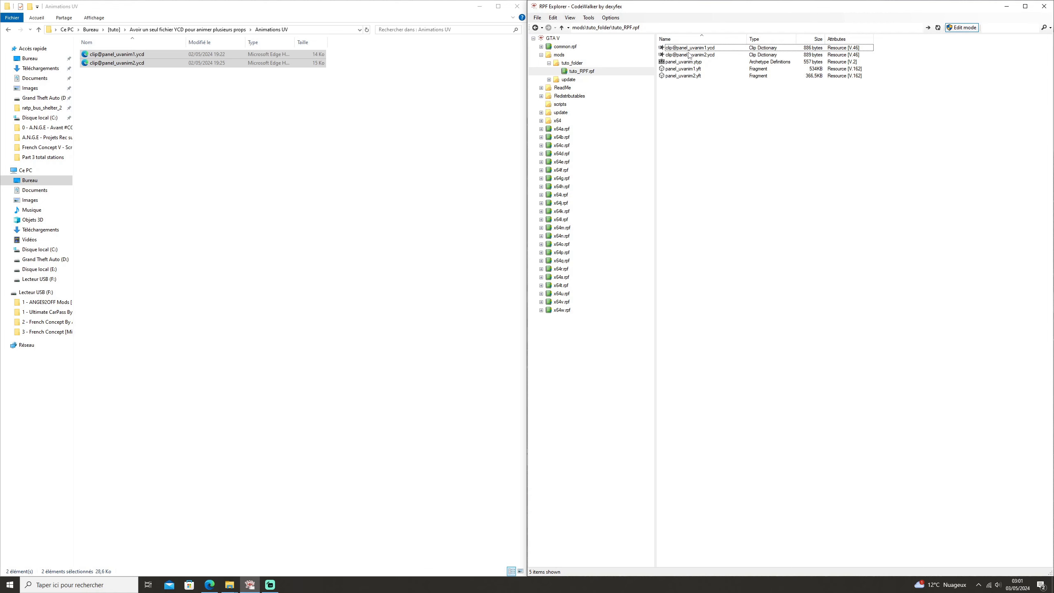
pyautogui.keyDown('ctrl'); pyautogui.click(688, 54); pyautogui.keyUp('ctrl')
pyautogui.keyDown('ctrl'); pyautogui.click(690, 49); pyautogui.keyUp('ctrl')
pyautogui.rightClick(690, 48)
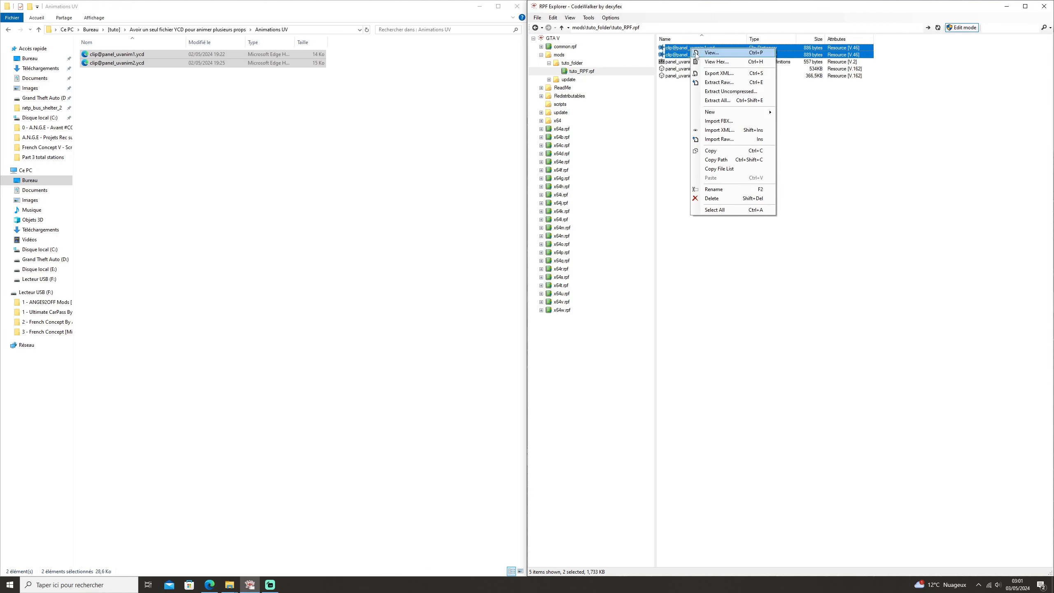
pyautogui.click(718, 73)
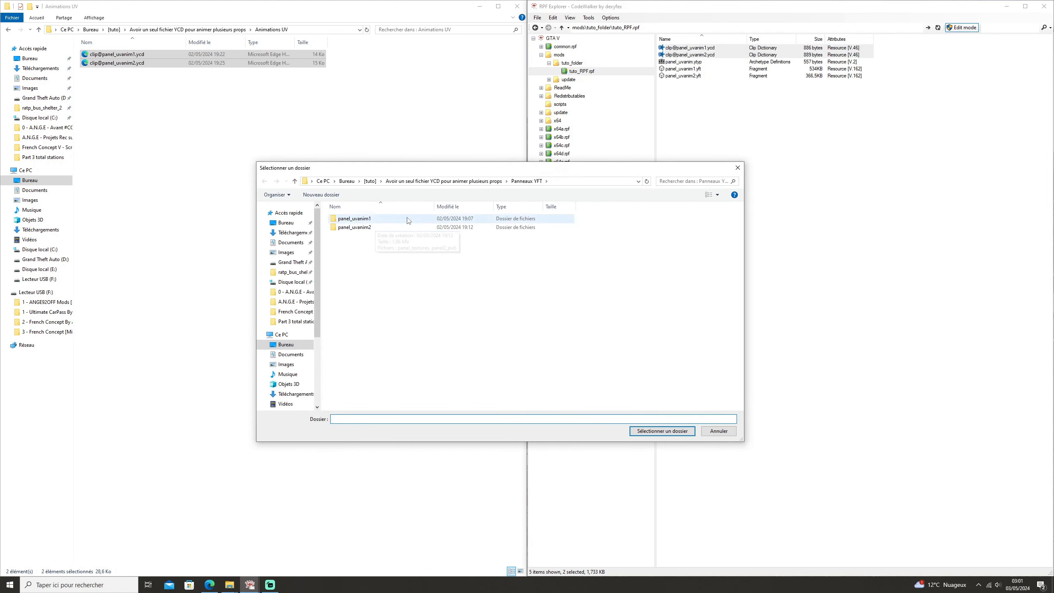
pyautogui.click(737, 167)
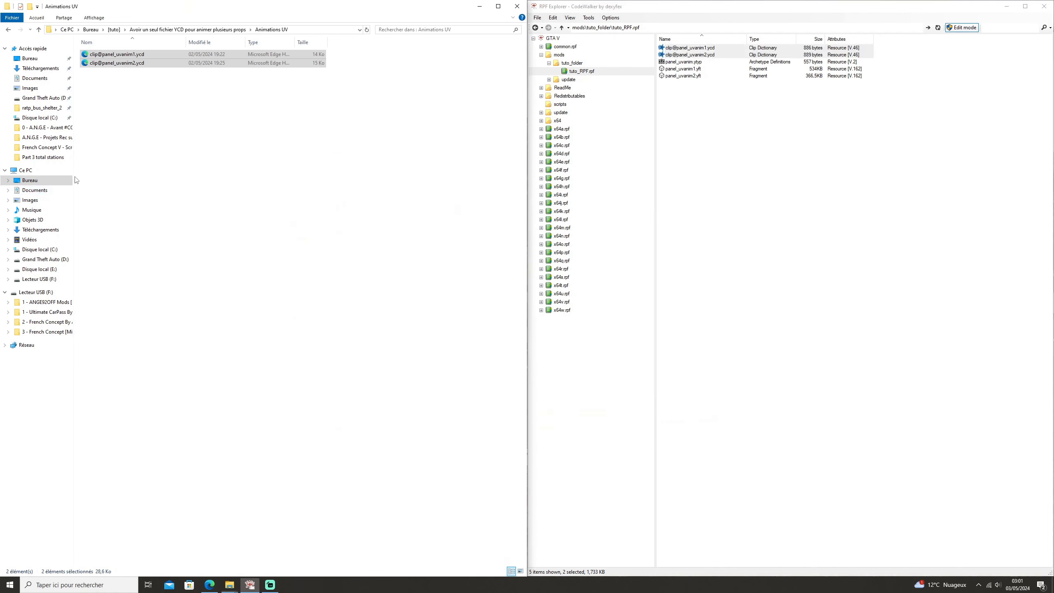
# Delete the Bureau - Raccourci shortcut from the Animations UV folder.
pyautogui.click(119, 55)
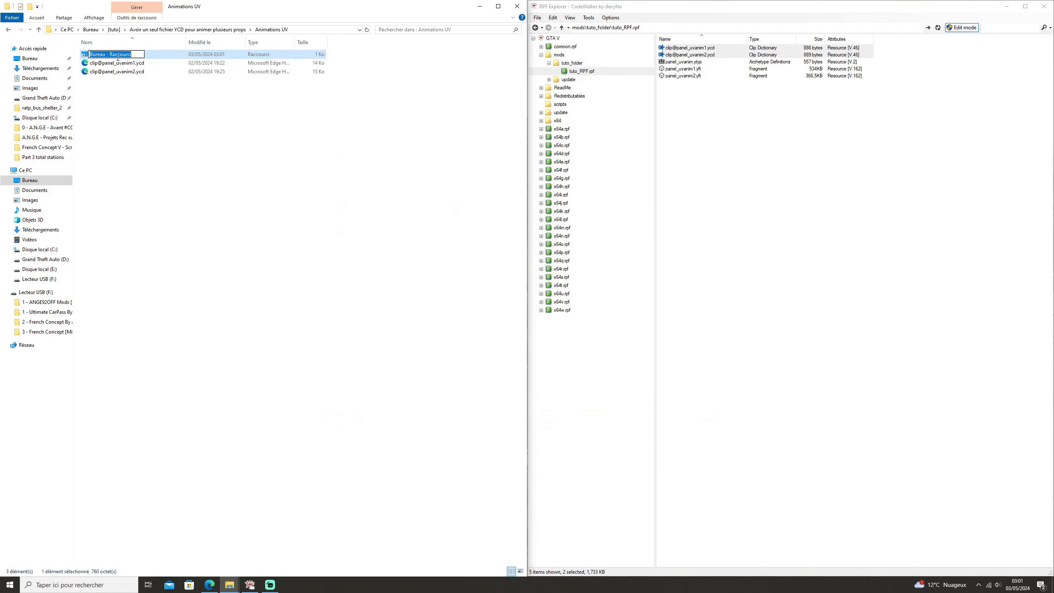
pyautogui.press('Delete')
pyautogui.click(150, 57)
pyautogui.press('Delete')
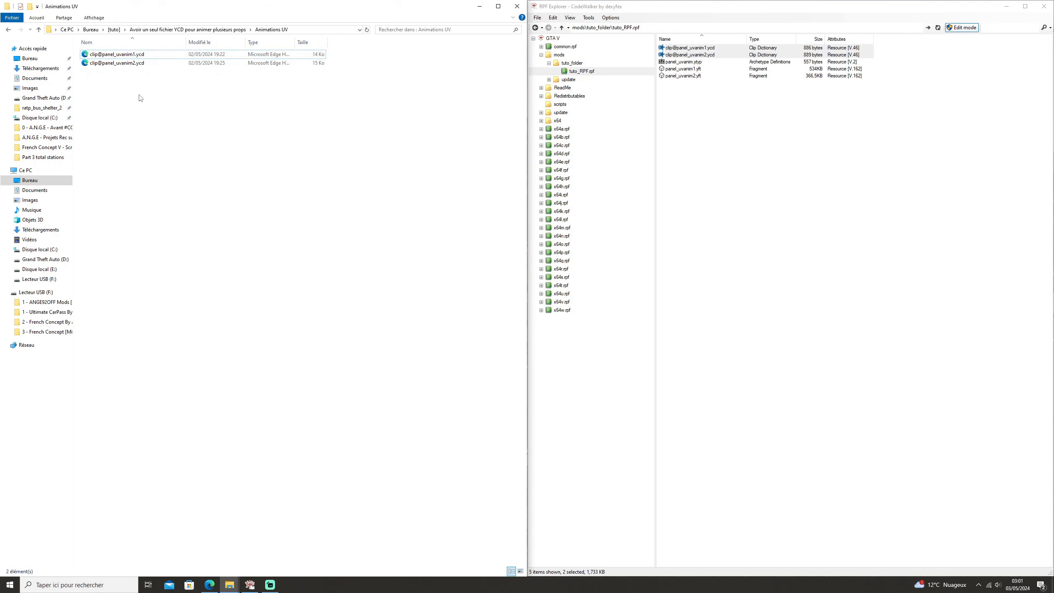
pyautogui.moveTo(148, 112); pyautogui.dragTo(179, 48)
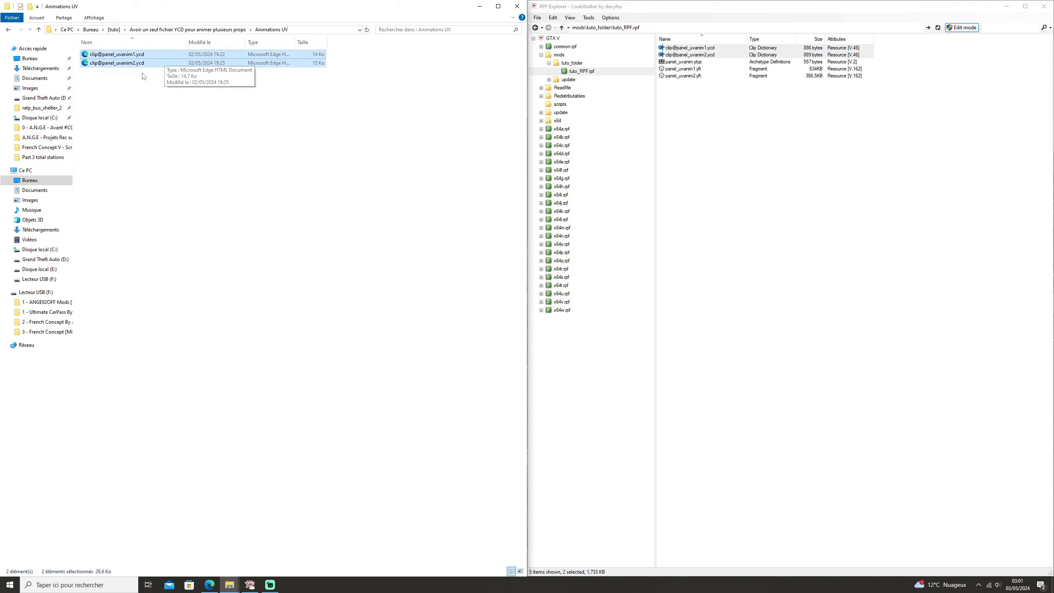
pyautogui.moveTo(144, 88); pyautogui.dragTo(191, 54)
pyautogui.click(151, 55)
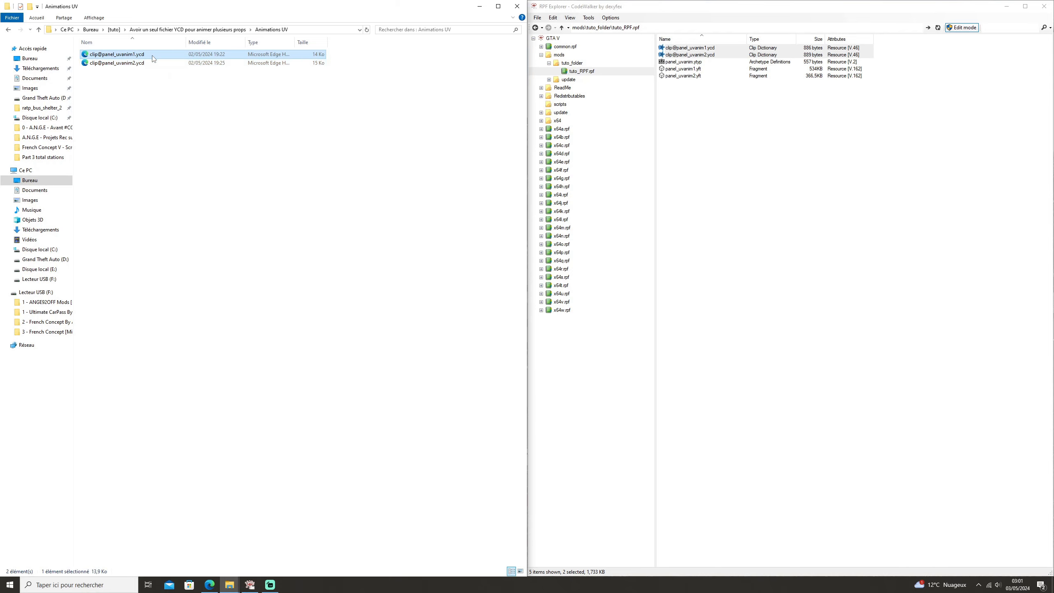
pyautogui.rightClick(151, 54)
pyautogui.click(187, 79)
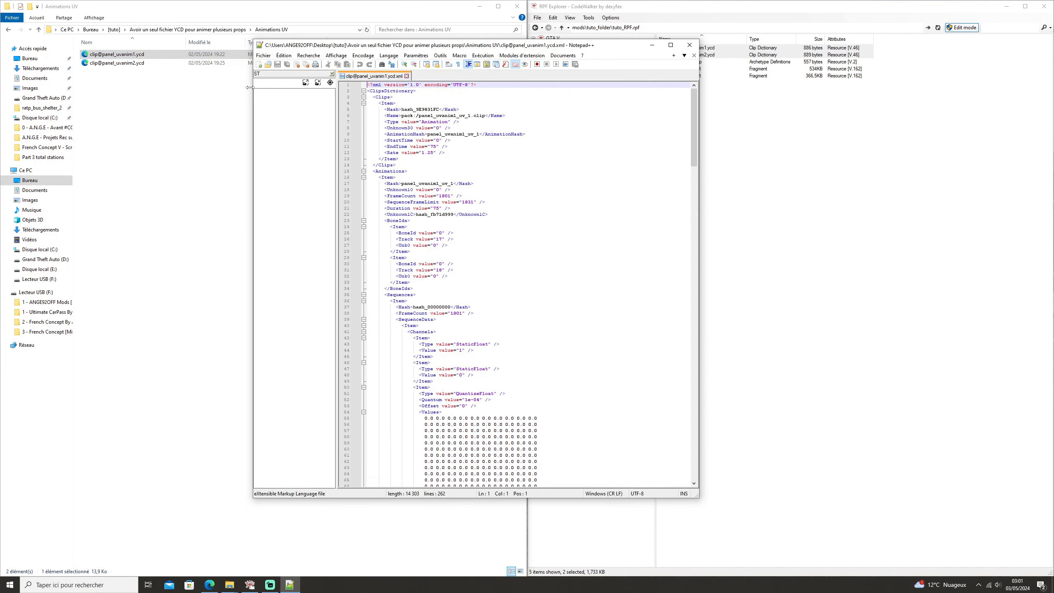
pyautogui.moveTo(443, 47); pyautogui.dragTo(598, 113)
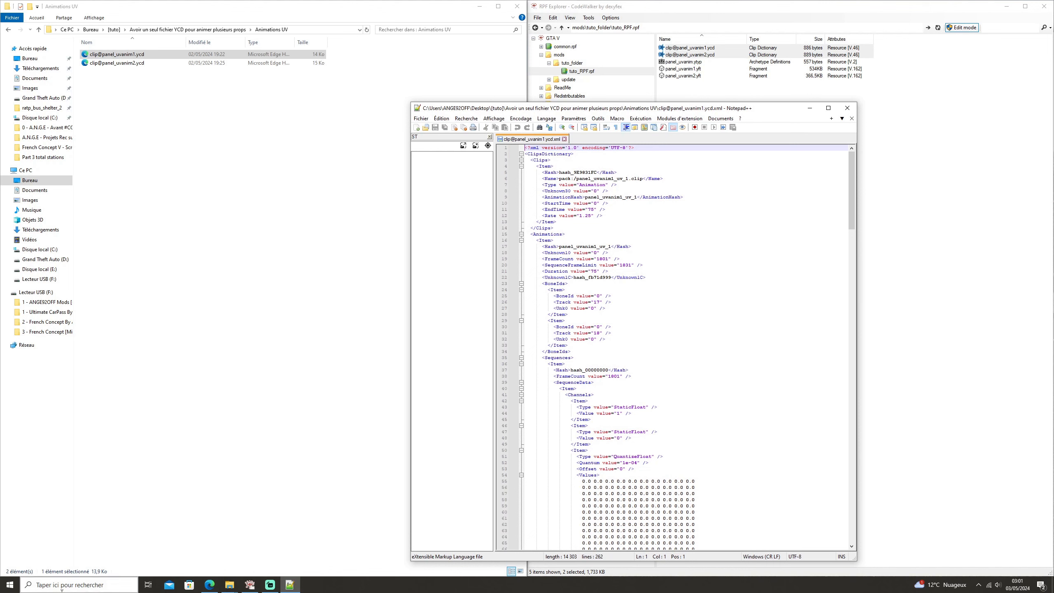
pyautogui.click(75, 581)
pyautogui.write('bloc')
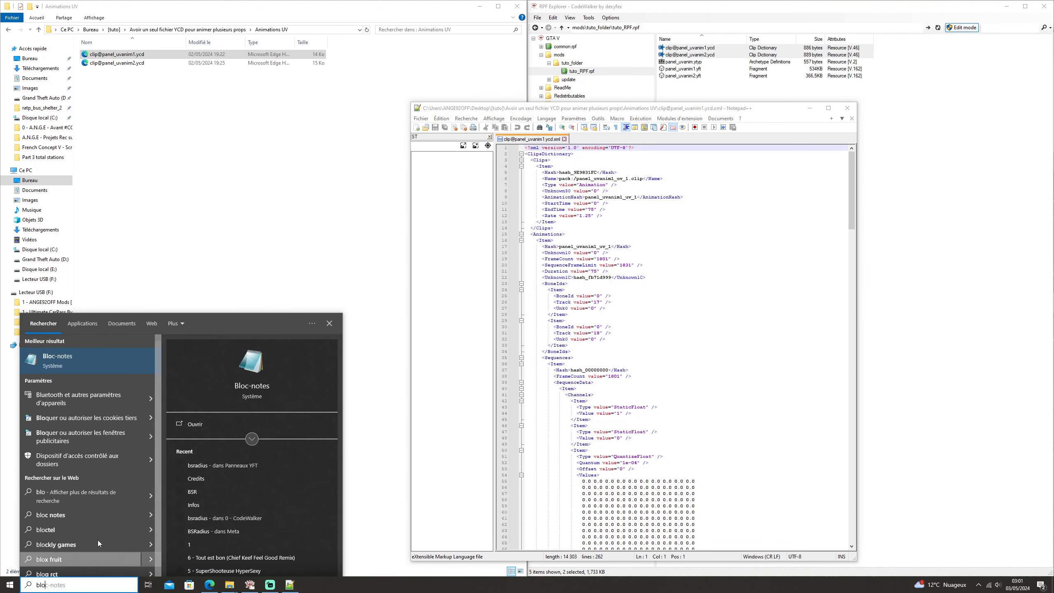
pyautogui.click(109, 352)
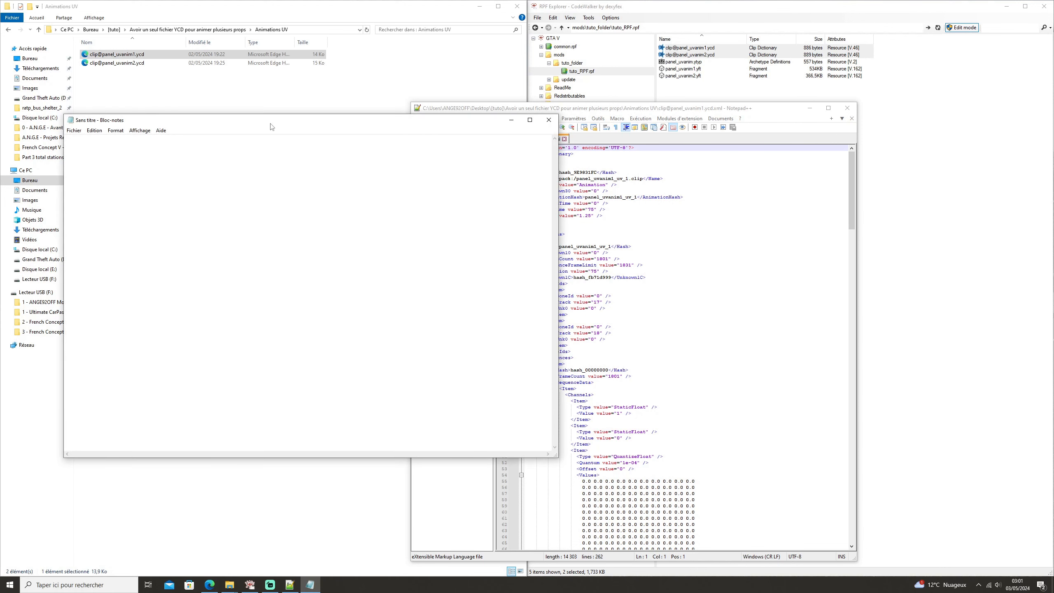
pyautogui.moveTo(272, 127); pyautogui.dragTo(502, 130)
pyautogui.moveTo(117, 54); pyautogui.dragTo(449, 201)
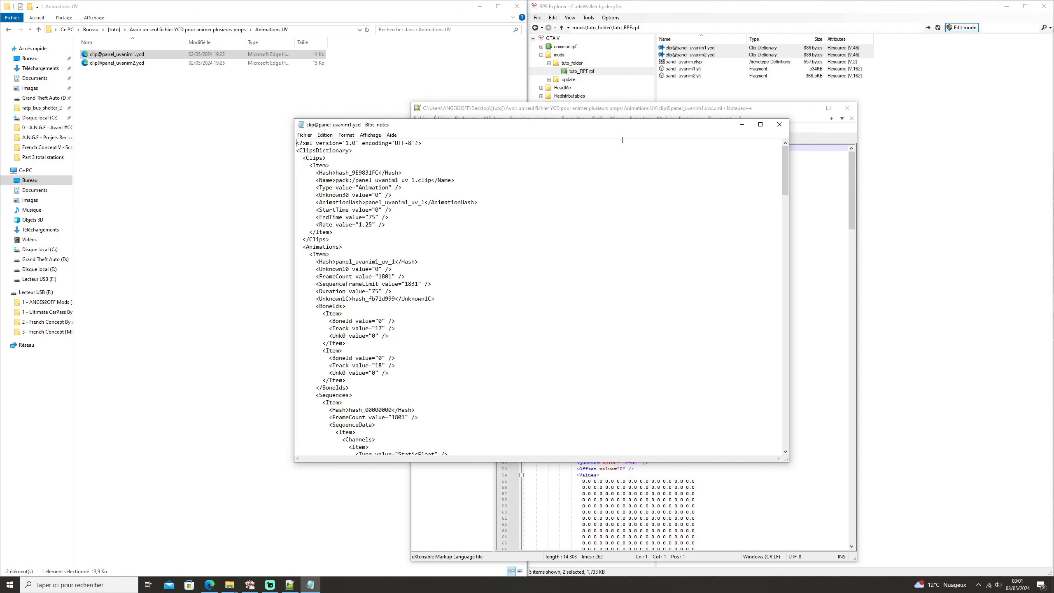
pyautogui.click(775, 129)
pyautogui.moveTo(775, 108); pyautogui.dragTo(1050, 147)
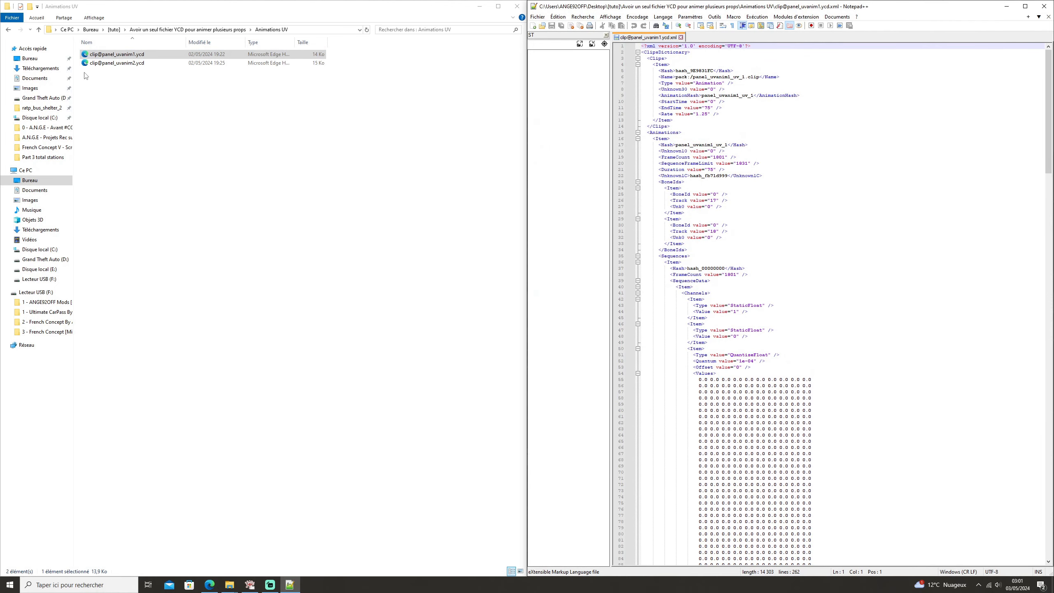
pyautogui.moveTo(116, 63); pyautogui.dragTo(698, 50)
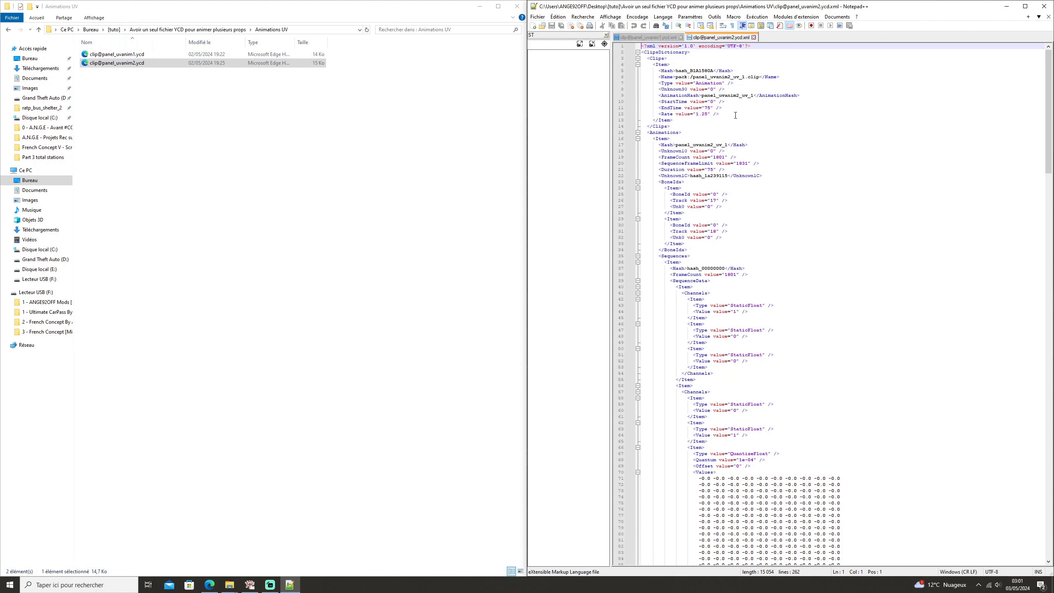
pyautogui.click(654, 38)
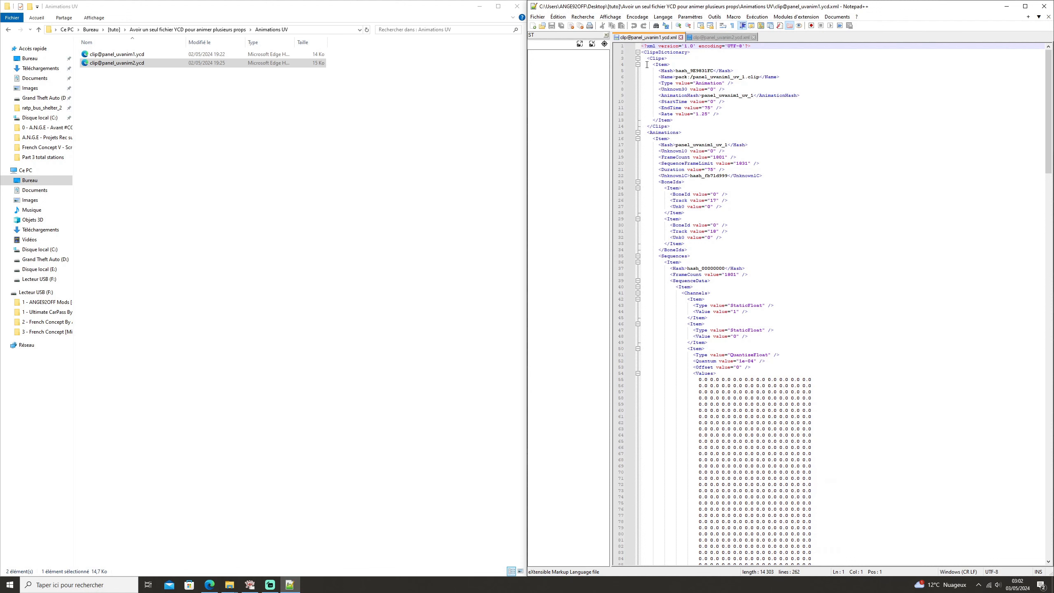
pyautogui.click(718, 38)
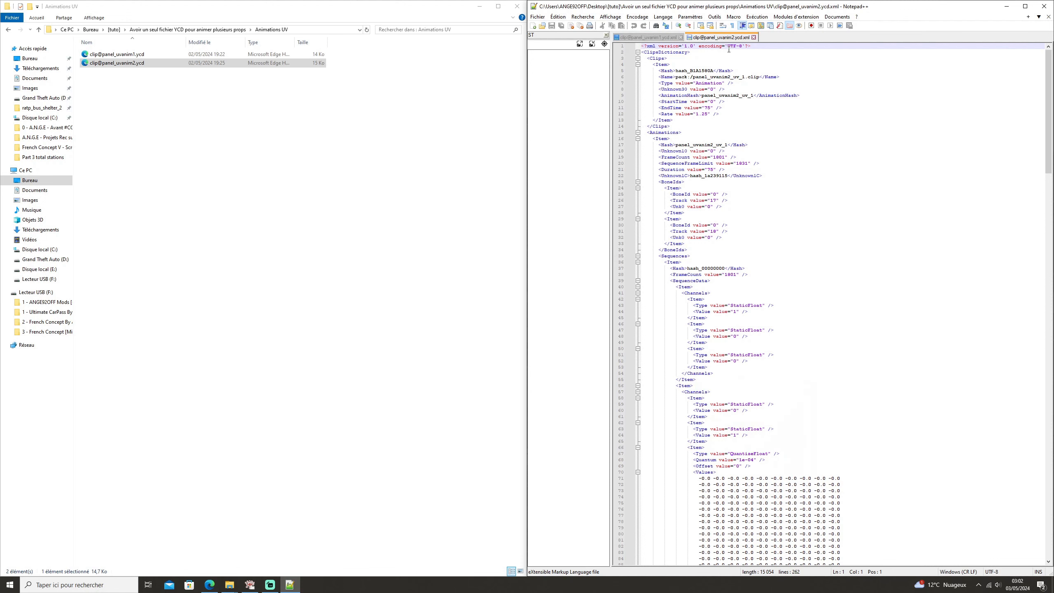
pyautogui.doubleClick(661, 59)
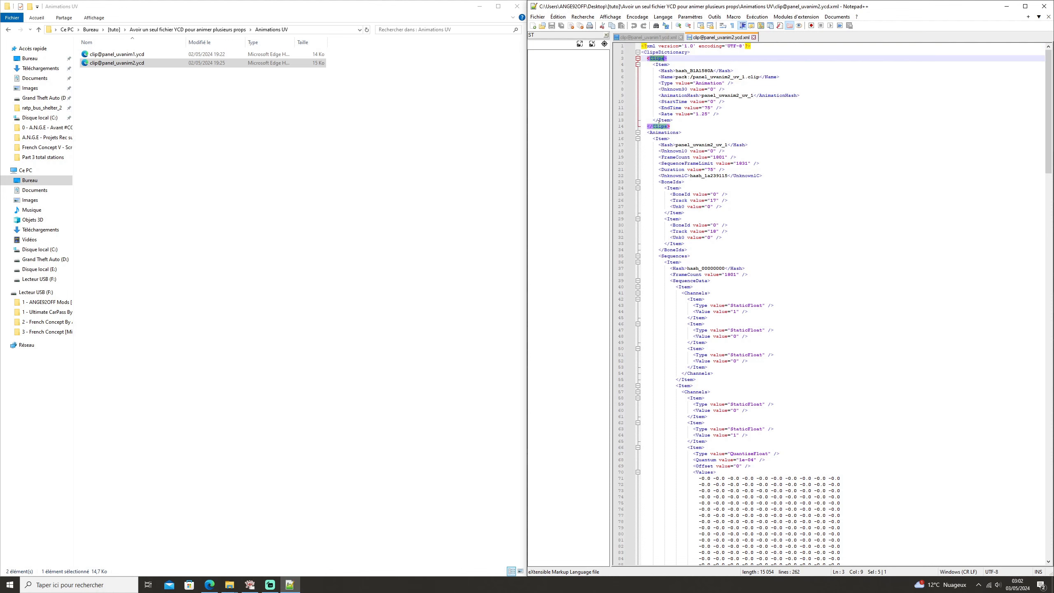
pyautogui.doubleClick(664, 133)
pyautogui.moveTo(1049, 108); pyautogui.dragTo(995, 137)
pyautogui.scroll(2, 1048, 484)
pyautogui.scroll(2, 1048, 484)
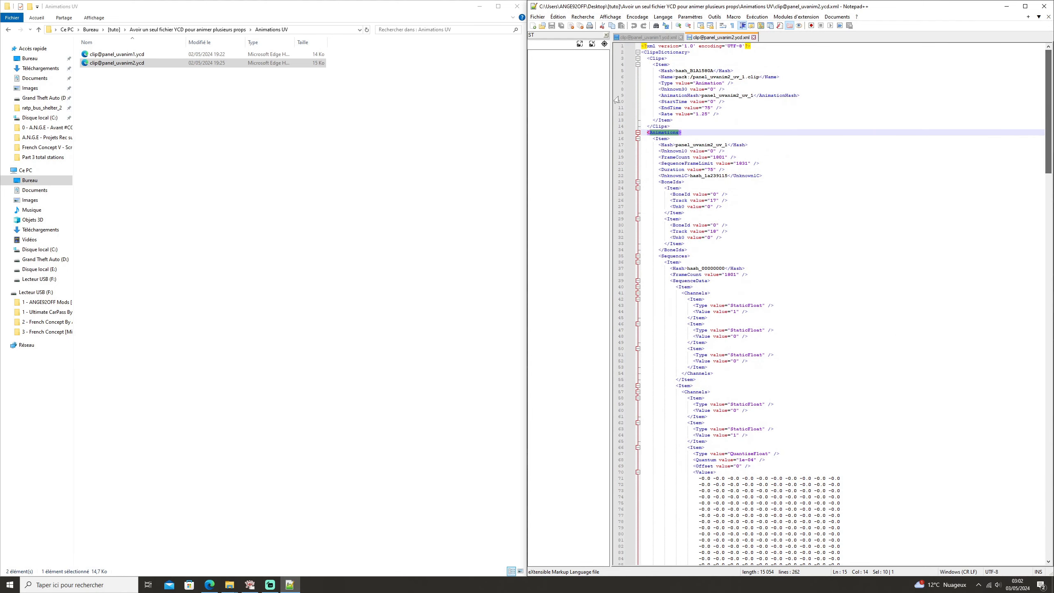
pyautogui.click(652, 59)
pyautogui.doubleClick(654, 58)
pyautogui.moveTo(672, 119); pyautogui.dragTo(615, 64)
pyautogui.hotkey('ctrl', 'c')
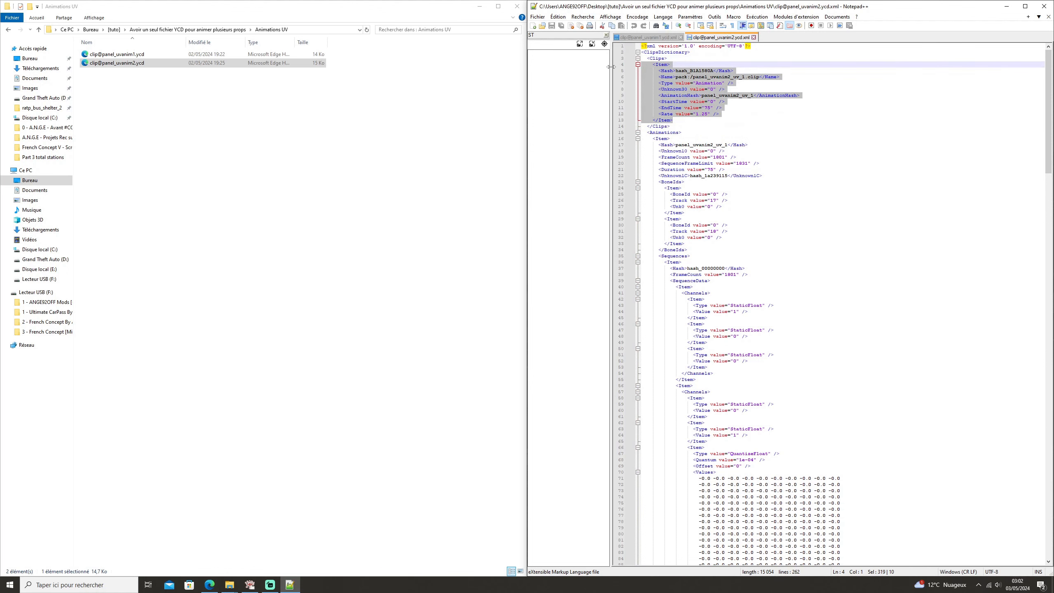
pyautogui.click(669, 37)
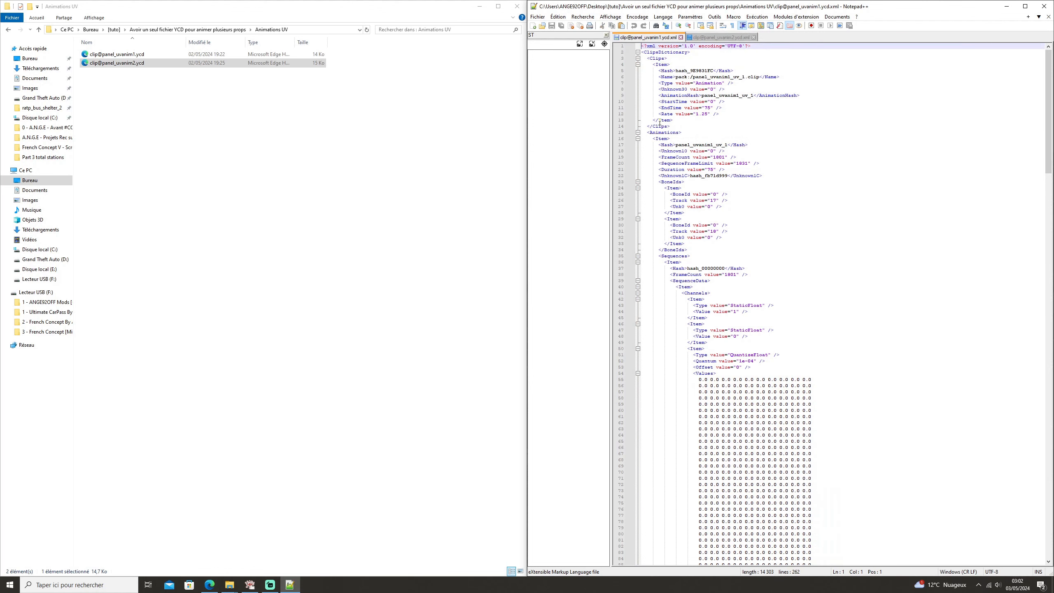
pyautogui.click(673, 120)
pyautogui.press('Return')
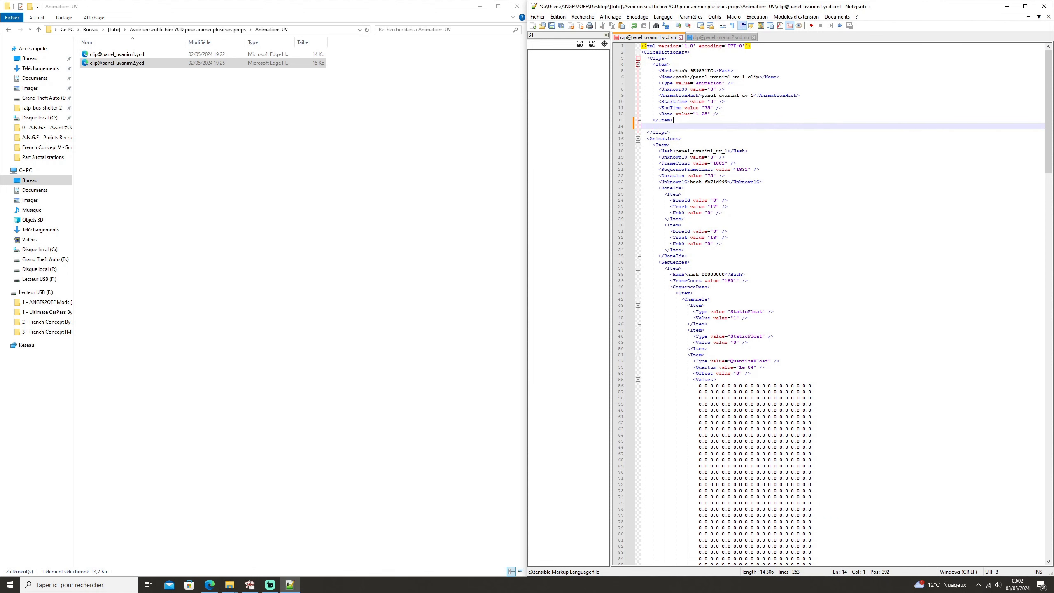
pyautogui.hotkey('ctrl', 'v')
pyautogui.click(704, 38)
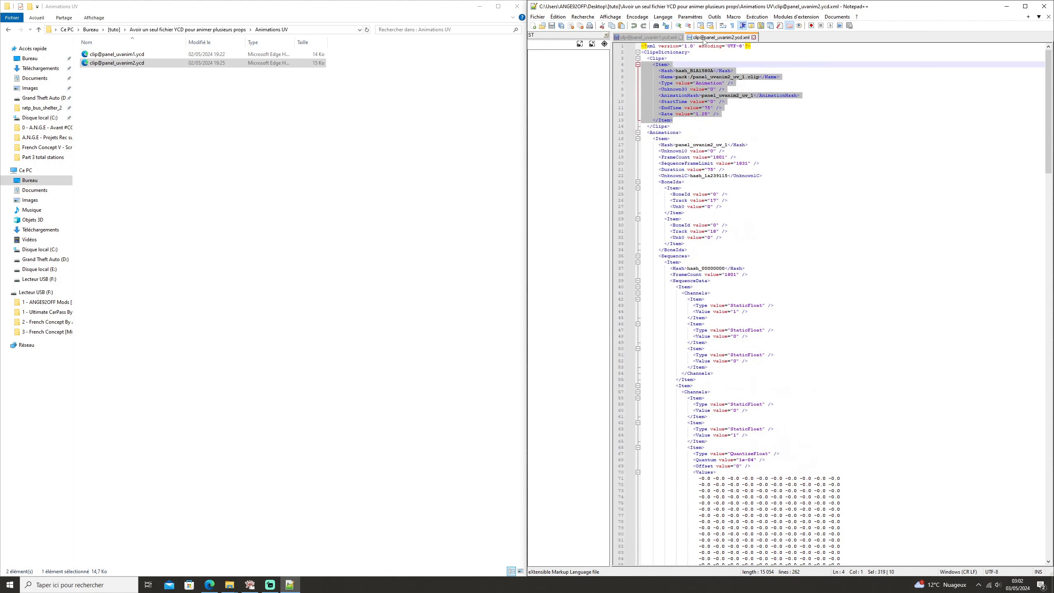
pyautogui.press('Delete')
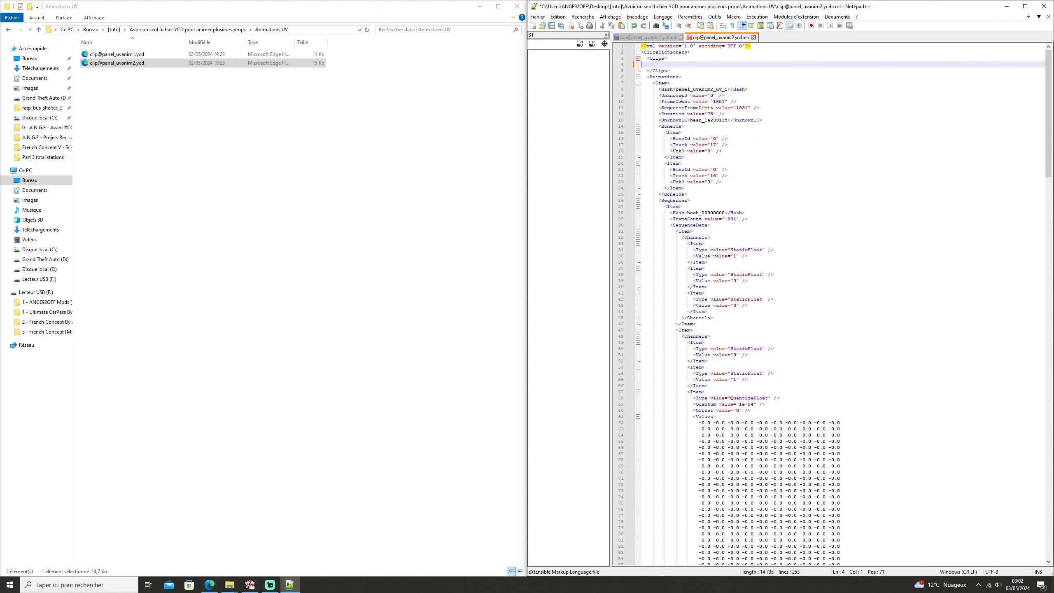
pyautogui.moveTo(670, 71); pyautogui.dragTo(653, 67)
pyautogui.press('BackSpace')
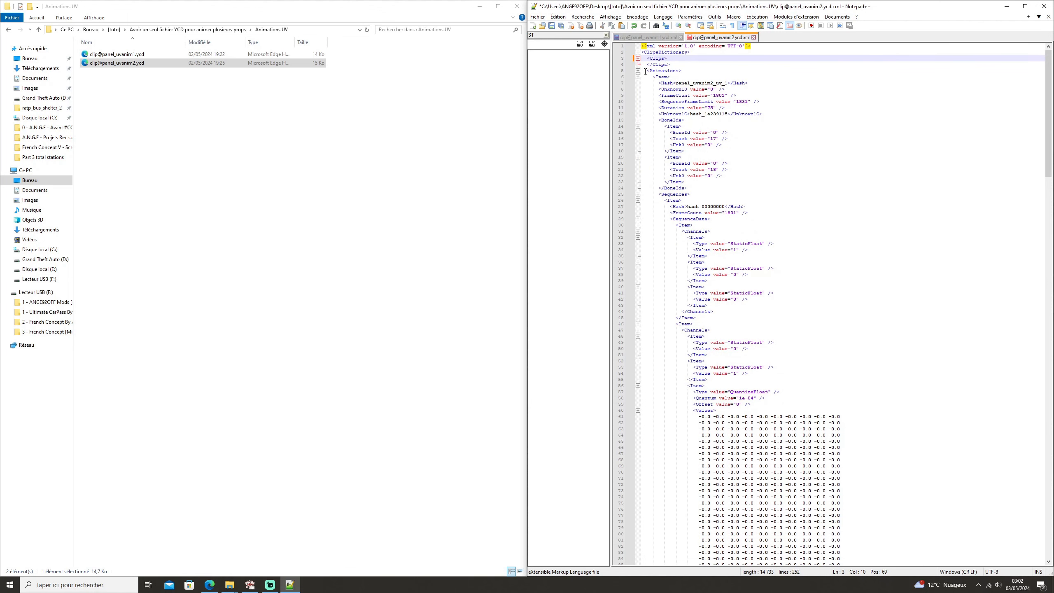
pyautogui.doubleClick(664, 70)
pyautogui.click(638, 78)
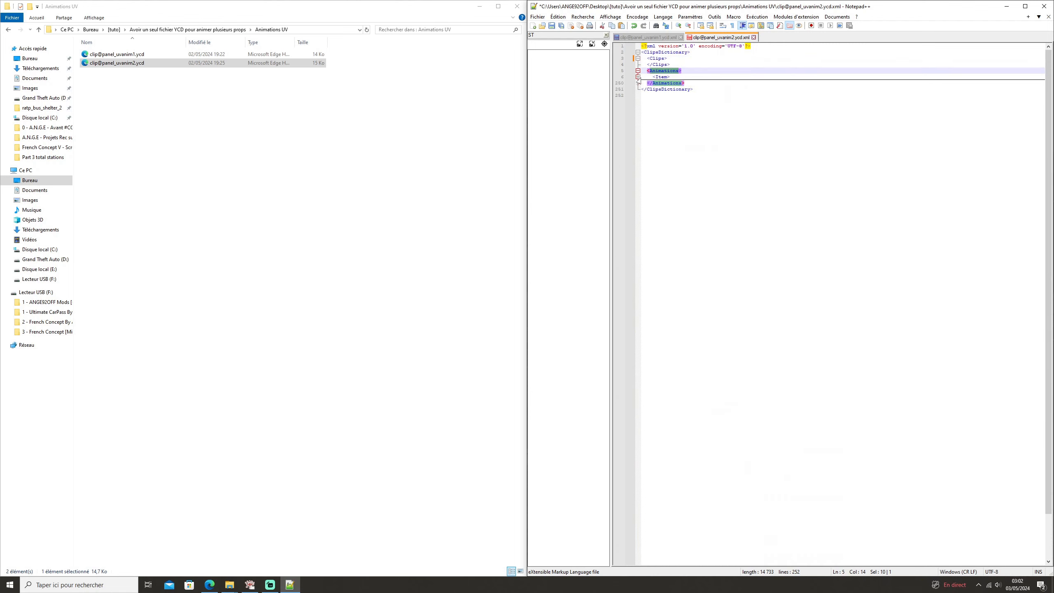
pyautogui.click(638, 78)
pyautogui.click(644, 77)
pyautogui.scroll(-20, 766, 287)
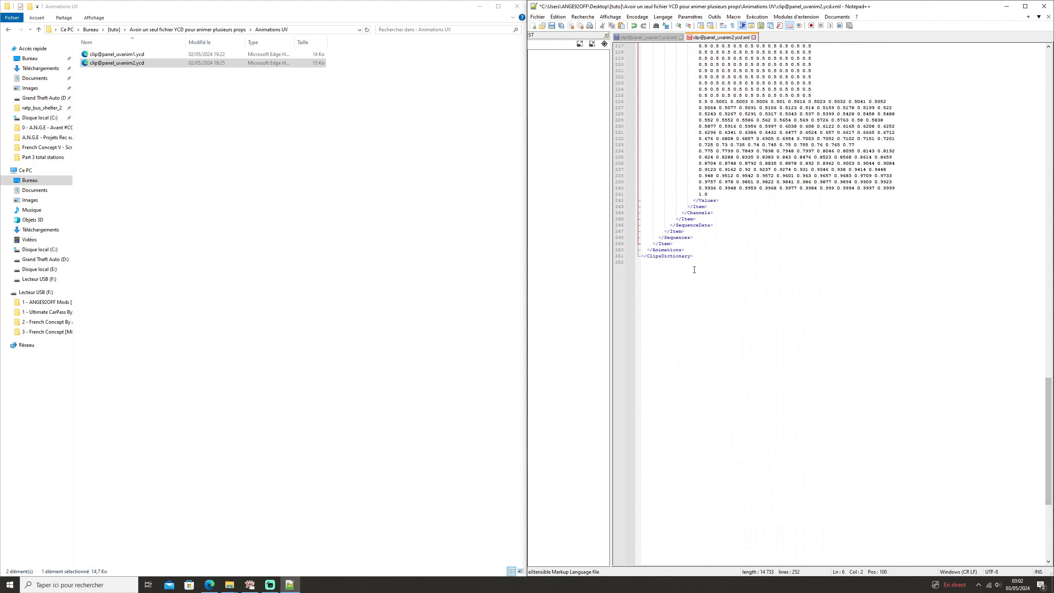
pyautogui.keyDown('shift'); pyautogui.click(673, 243); pyautogui.keyUp('shift')
pyautogui.press('Delete')
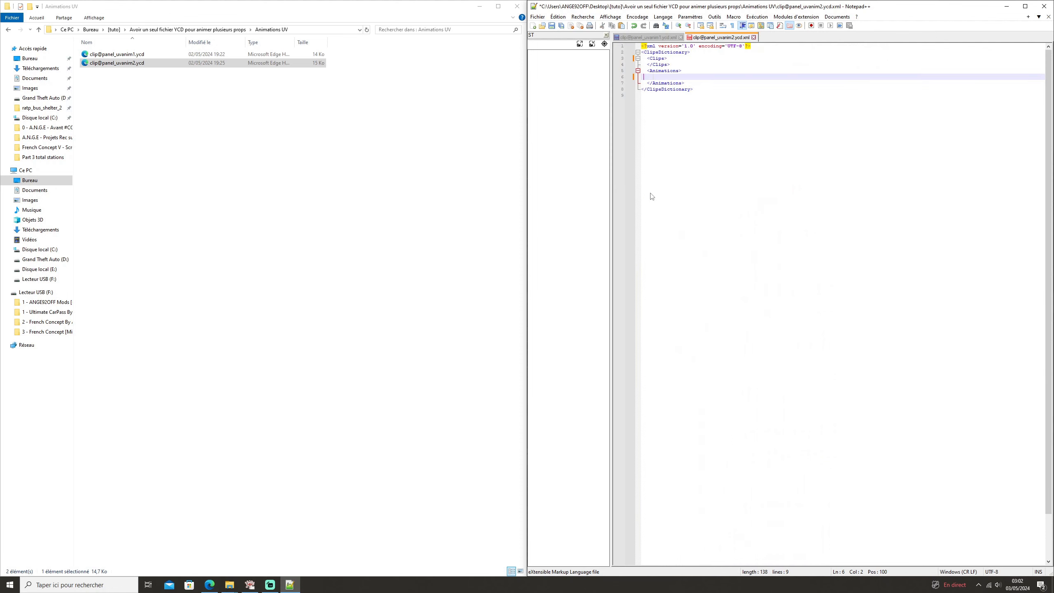
pyautogui.click(658, 37)
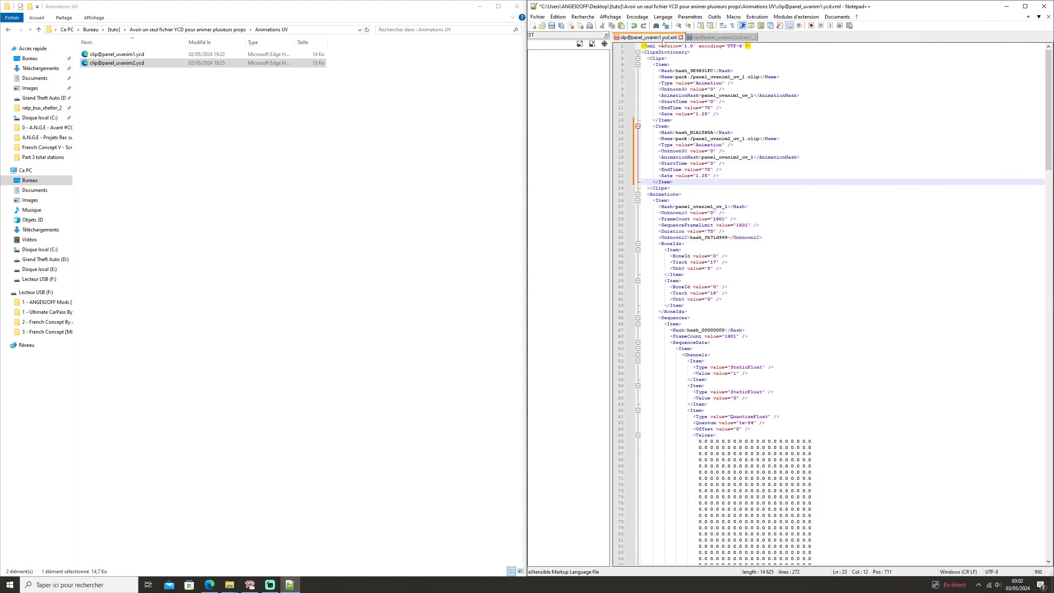
pyautogui.doubleClick(680, 169)
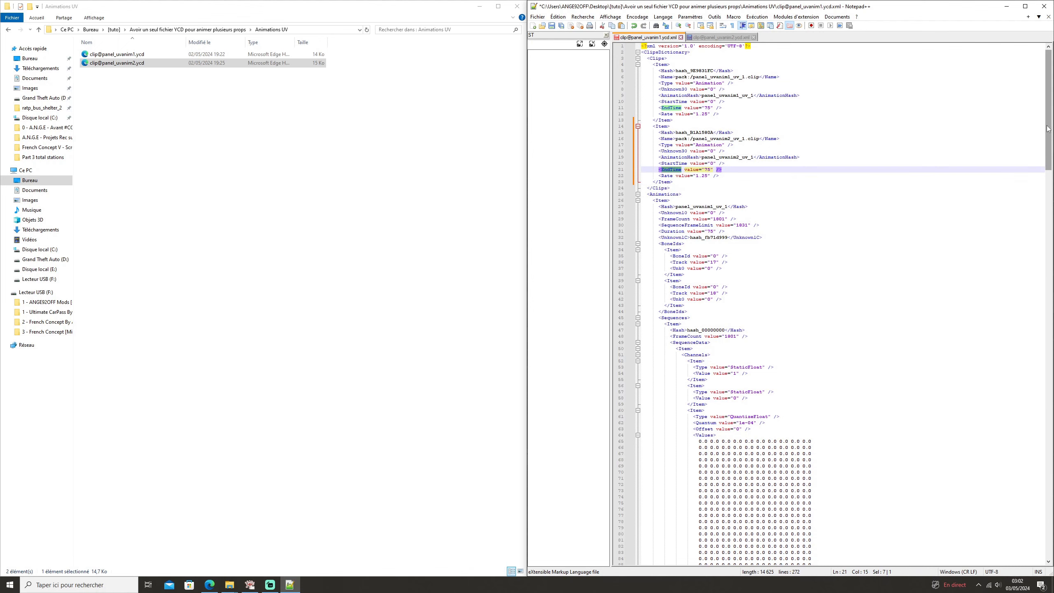
pyautogui.moveTo(1048, 98); pyautogui.dragTo(1048, 391)
pyautogui.click(681, 435)
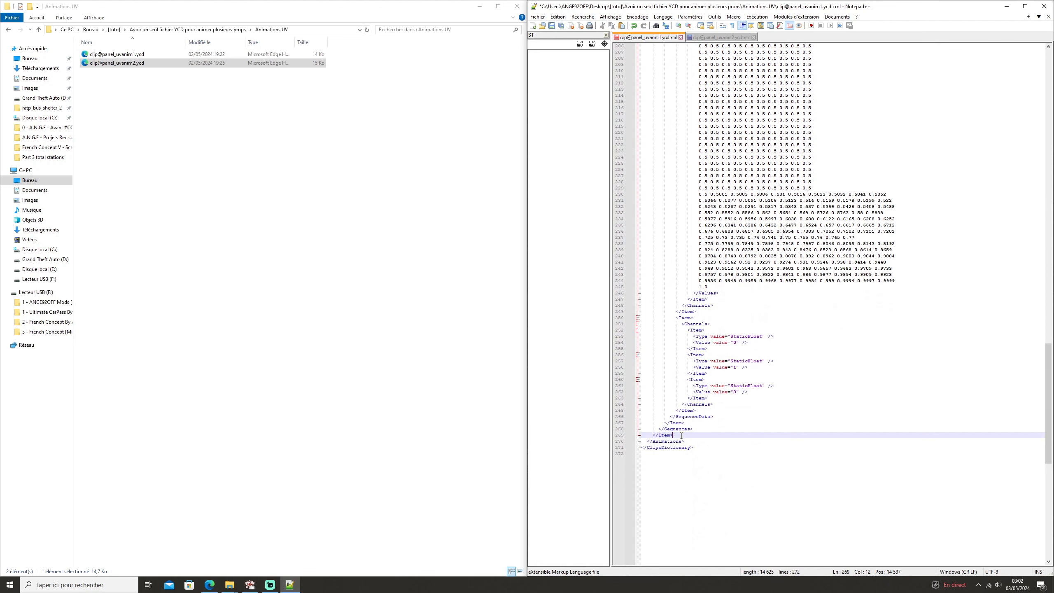
pyautogui.press('Return')
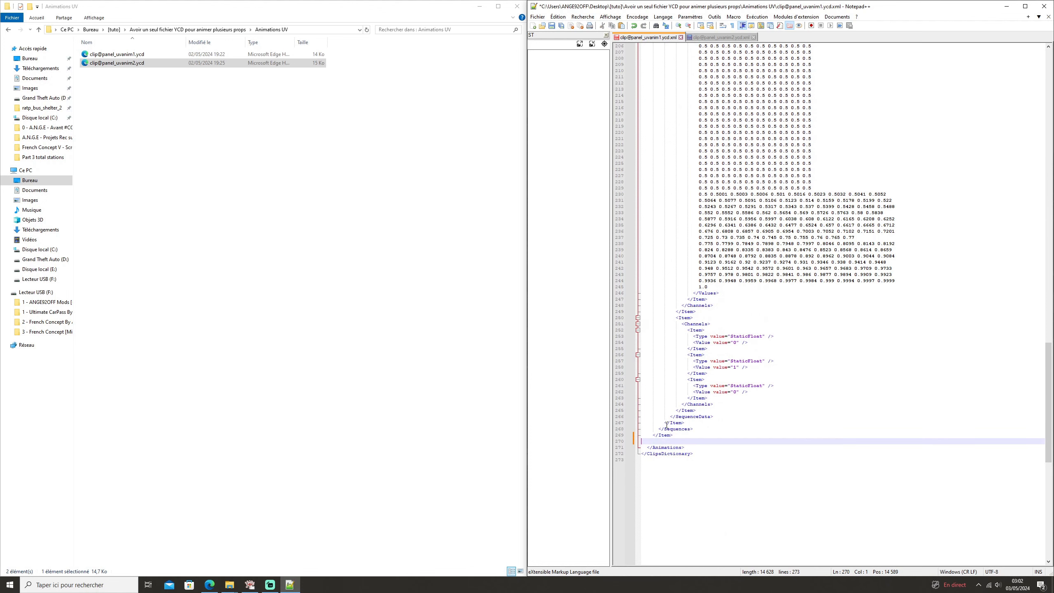
pyautogui.hotkey('ctrl', 'v')
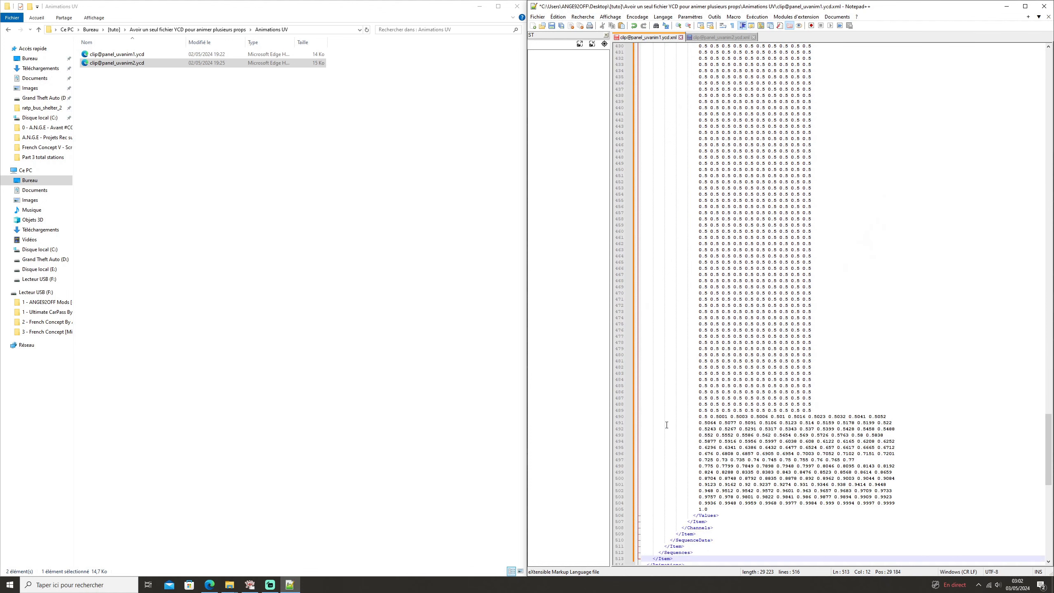
pyautogui.scroll(-4, 1052, 393)
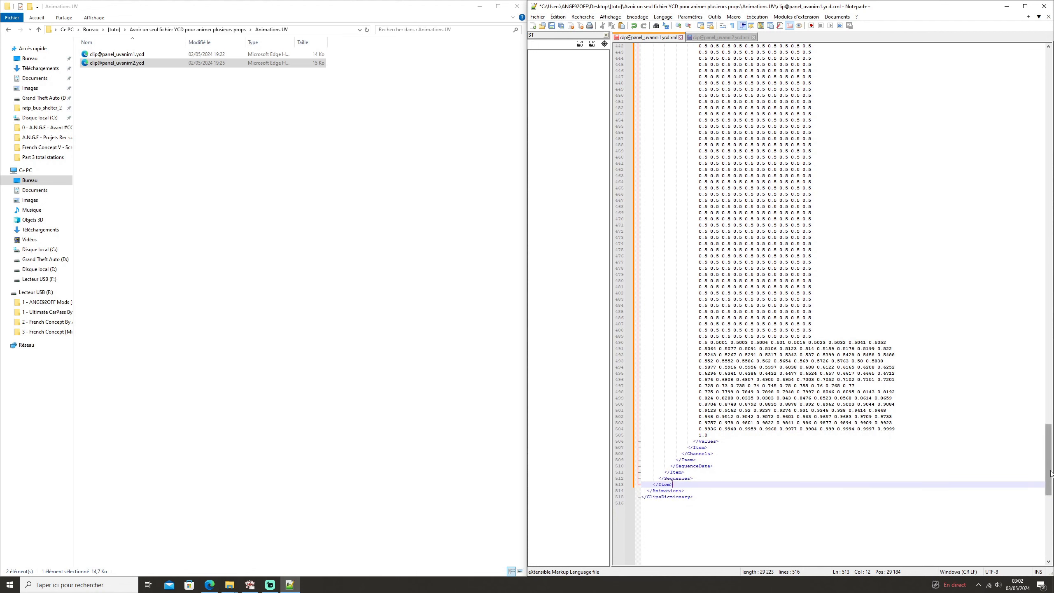
pyautogui.hotkey('ctrl', 's')
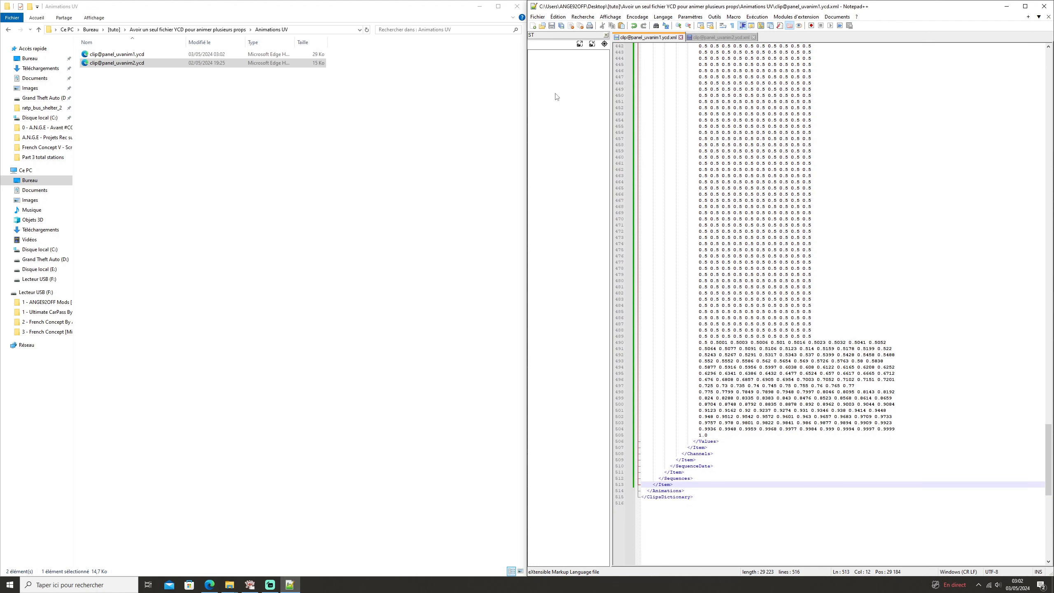
pyautogui.click(238, 54)
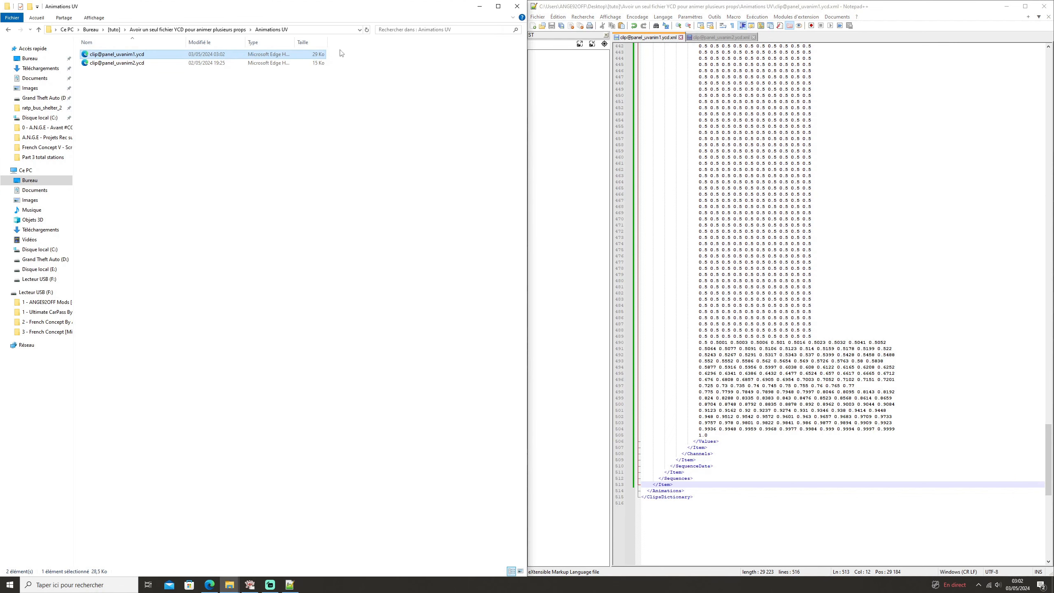
pyautogui.moveTo(306, 56); pyautogui.dragTo(297, 54)
pyautogui.click(1044, 6)
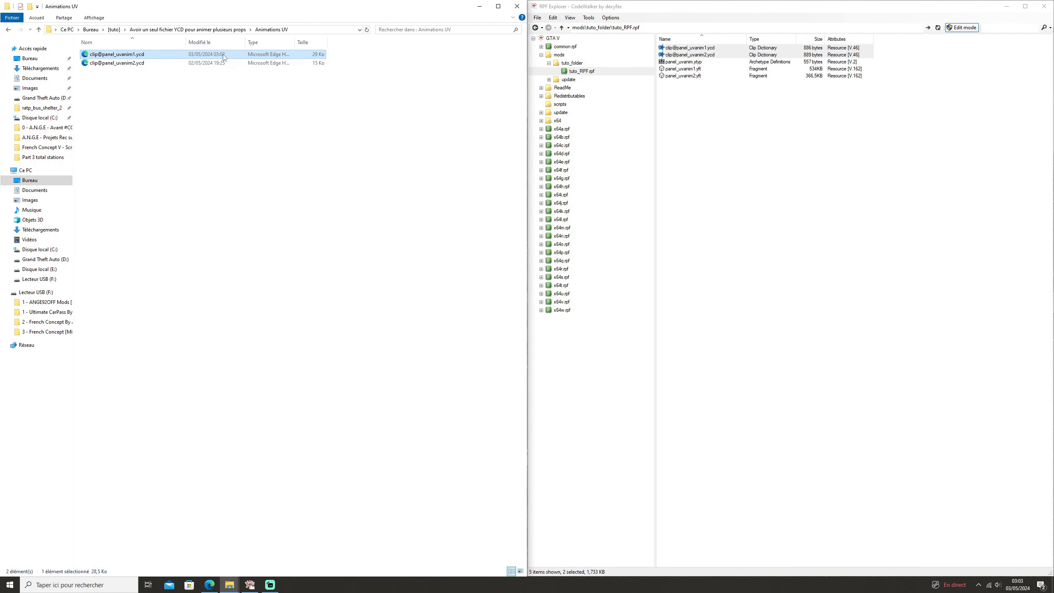
pyautogui.click(226, 63)
pyautogui.press('Delete')
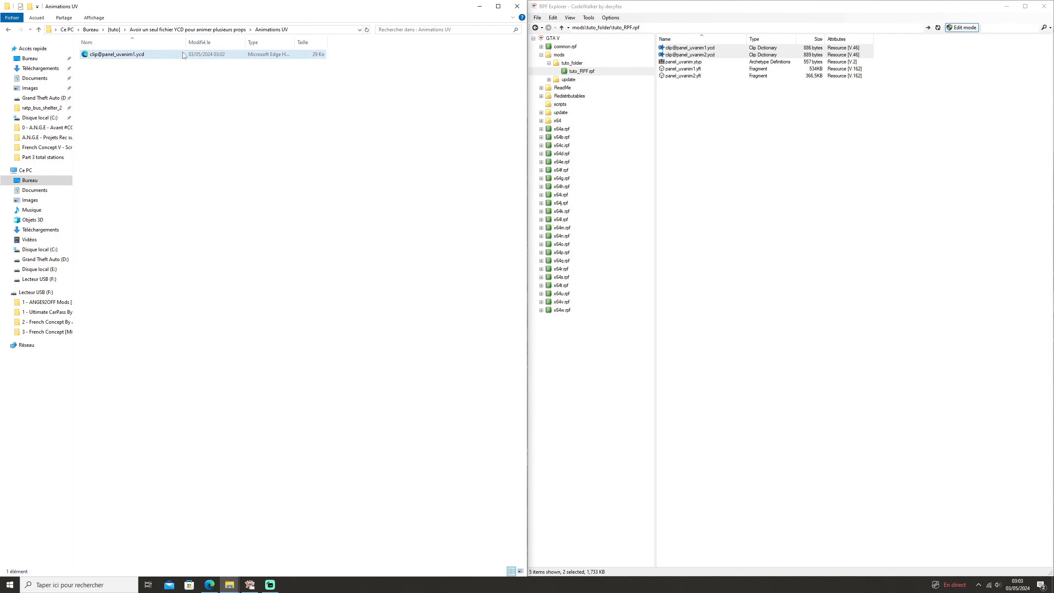
pyautogui.rightClick(168, 56)
pyautogui.click(194, 229)
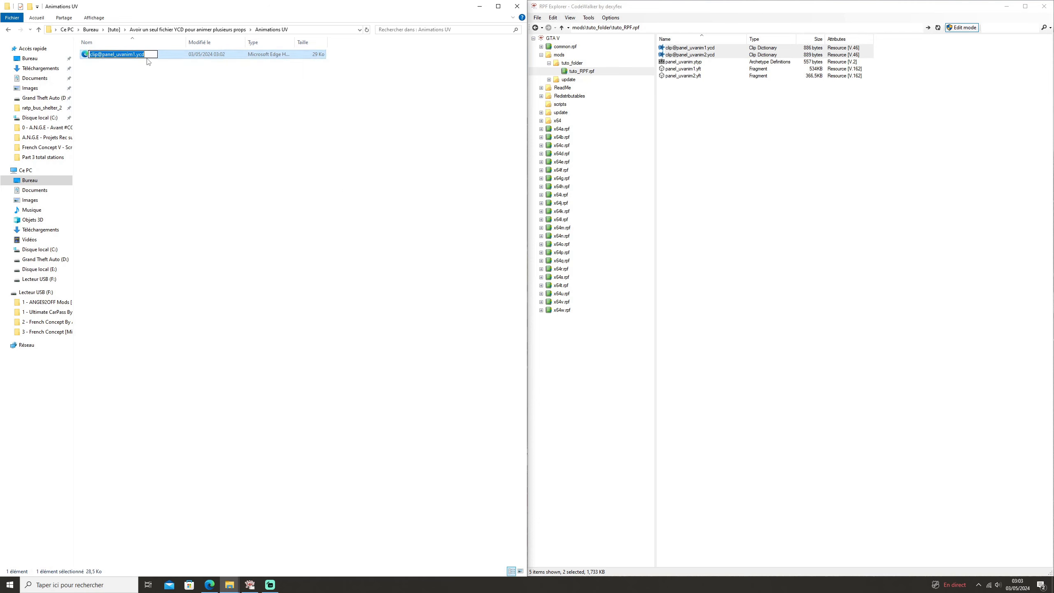
pyautogui.click(137, 54)
pyautogui.press('BackSpace')
pyautogui.press('Return')
pyautogui.moveTo(176, 56); pyautogui.dragTo(755, 138)
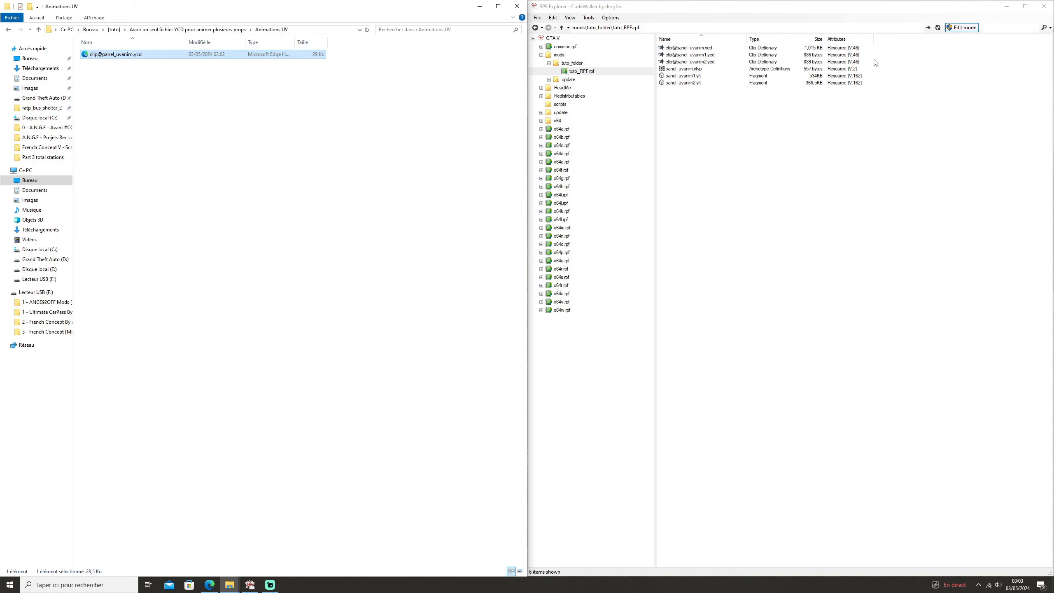
pyautogui.click(855, 61)
pyautogui.keyDown('shift'); pyautogui.click(855, 54); pyautogui.keyUp('shift')
pyautogui.rightClick(852, 55)
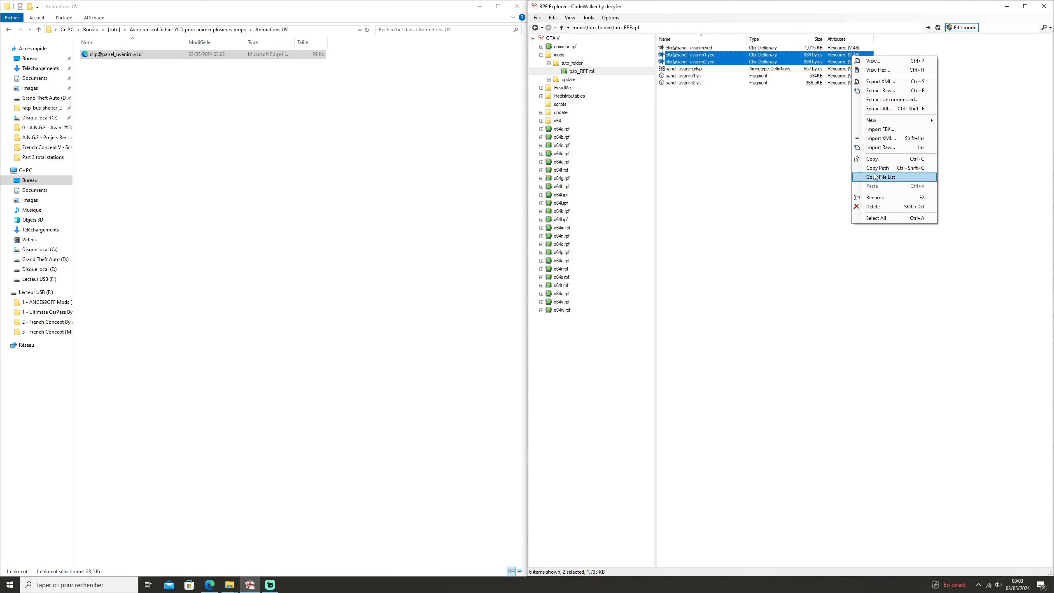
pyautogui.click(873, 207)
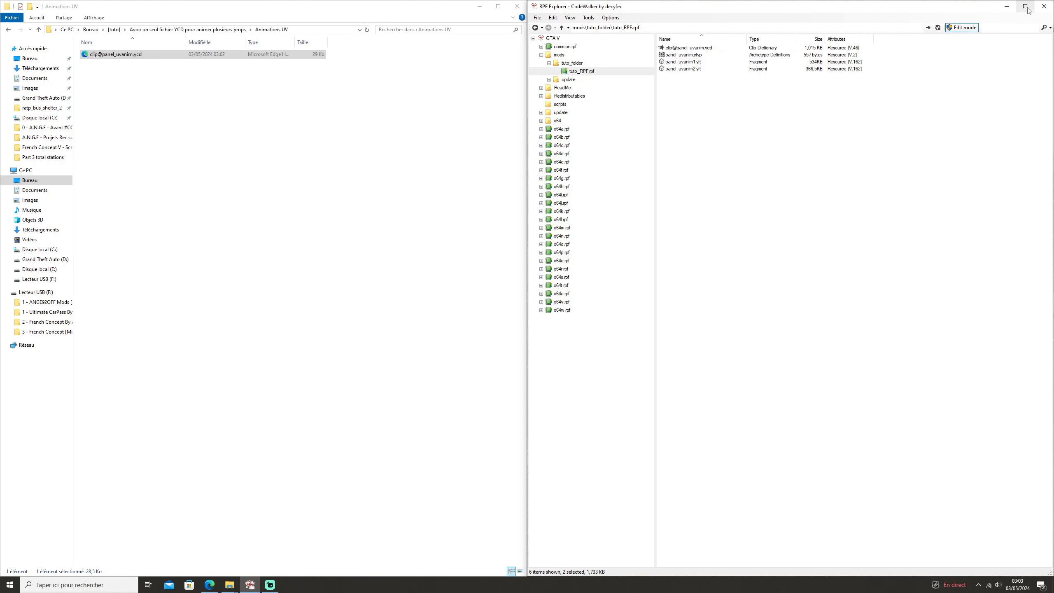
# Close CodeWalker's RPF Explorer, launch OpenIV for the Windows version of Grand Theft Auto V and place its window beside the folder.
pyautogui.click(1044, 6)
pyautogui.press('super')
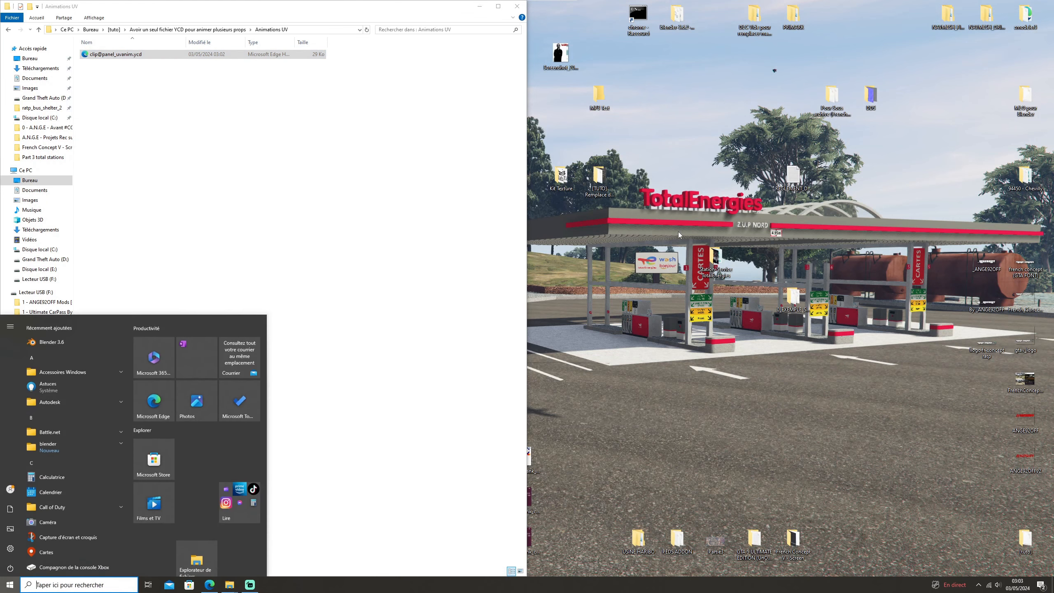
pyautogui.write('ope')
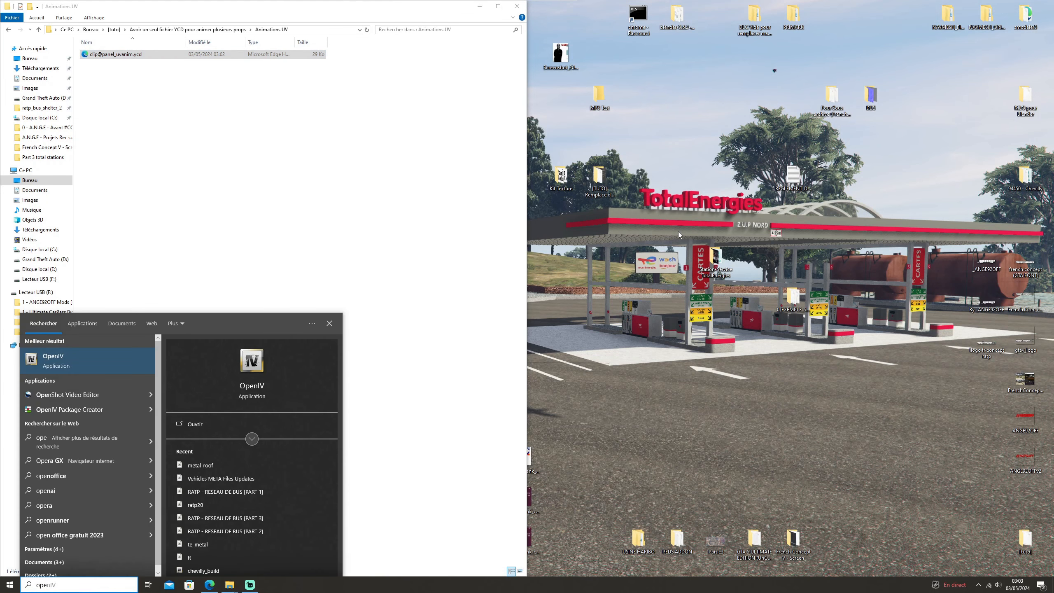
pyautogui.write('nIV')
pyautogui.press('Return')
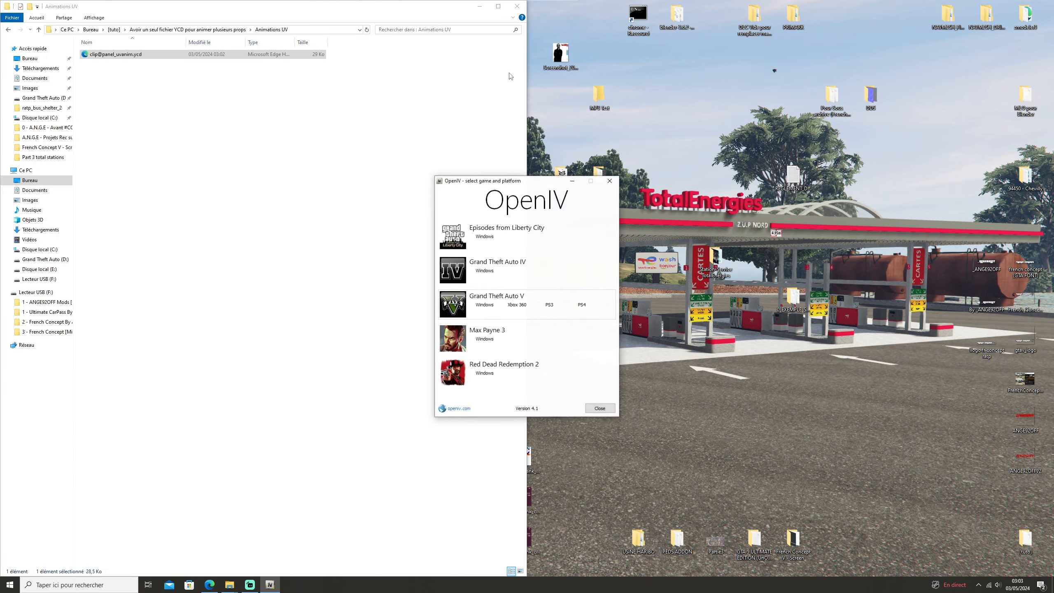
pyautogui.click(484, 305)
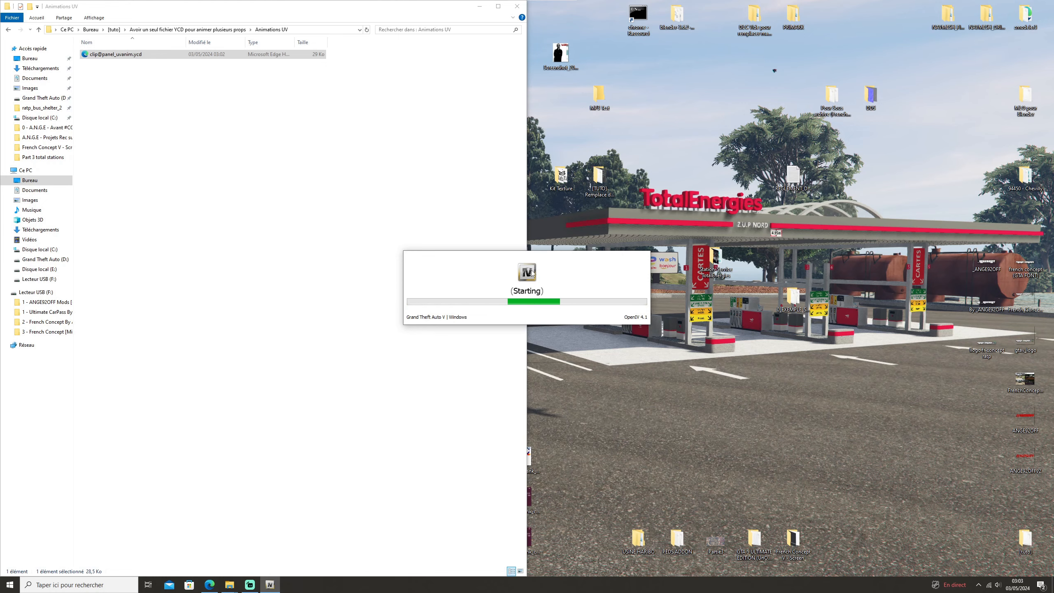
pyautogui.moveTo(697, 14); pyautogui.dragTo(1053, 17)
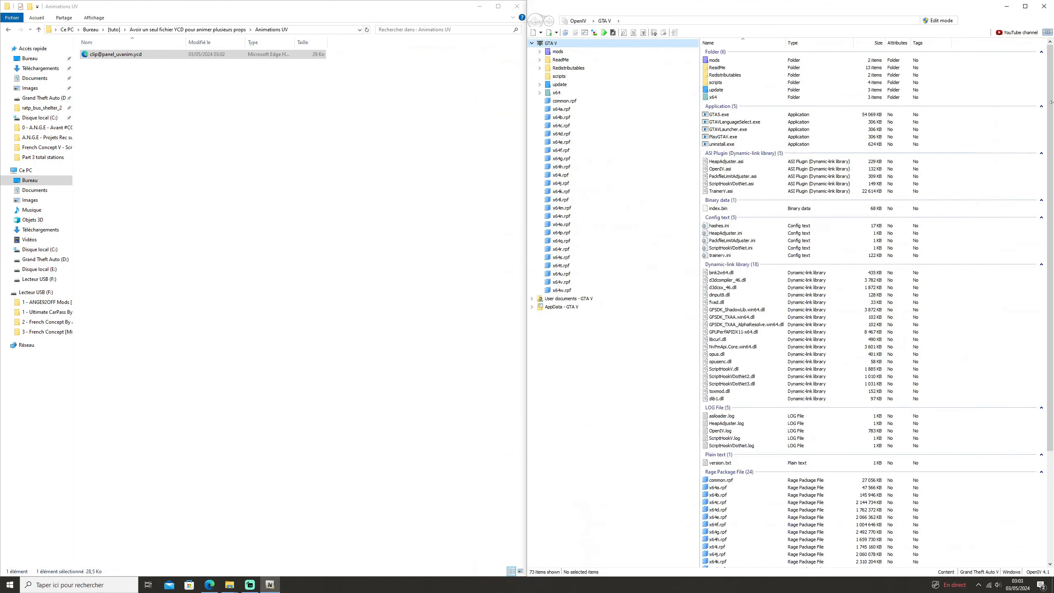
# Open tuto_RPF.rpf in mods/tuto_folder and enable edit mode.
pyautogui.doubleClick(750, 62)
pyautogui.doubleClick(742, 61)
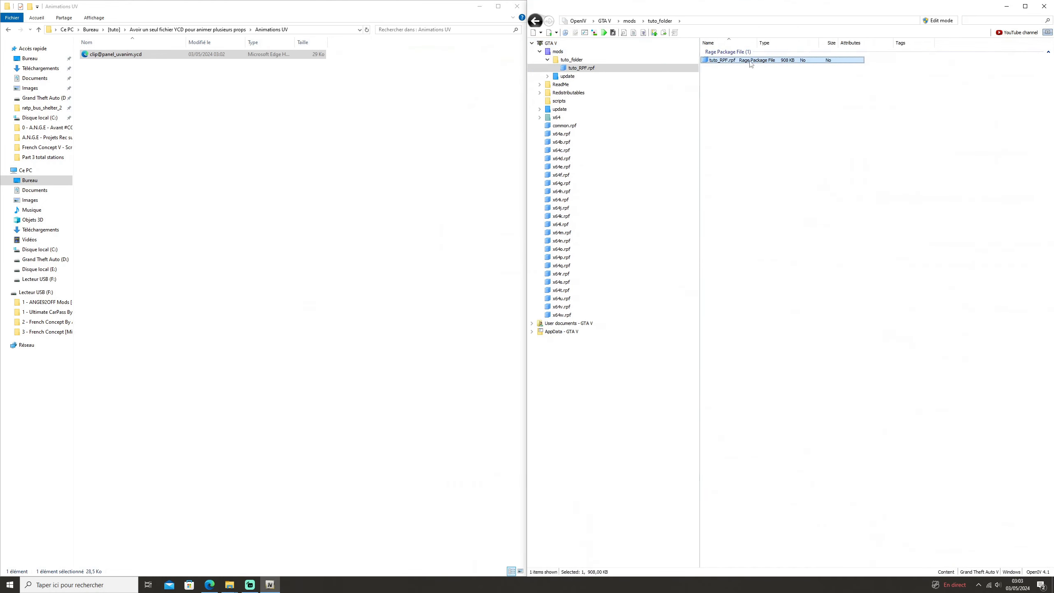
pyautogui.doubleClick(742, 60)
pyautogui.click(937, 20)
pyautogui.click(548, 319)
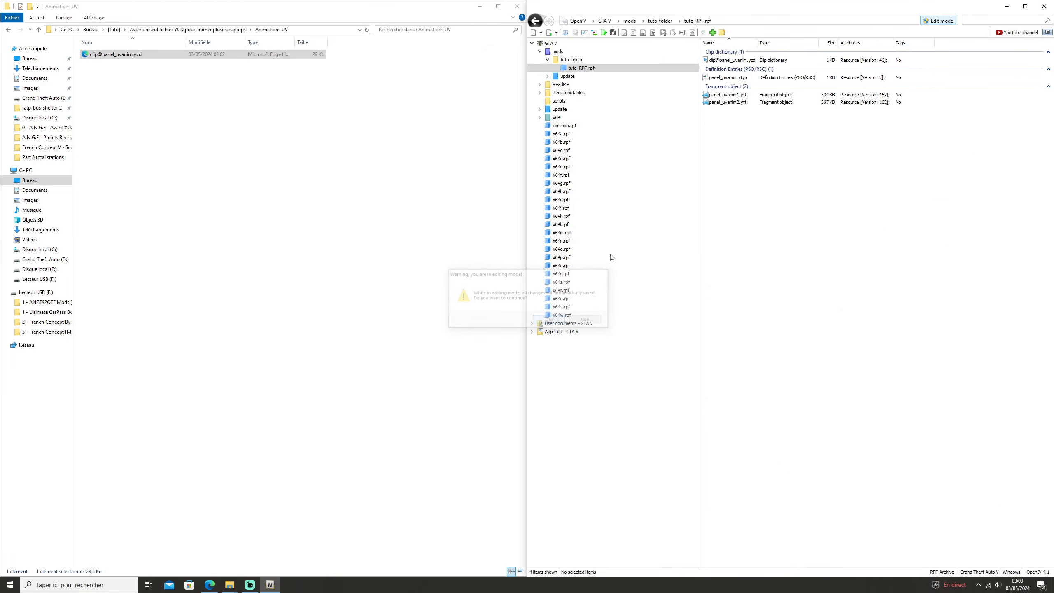
# Edit panel_uvanim.ytyp, setting clipDictionary to clip@panel_uvanim for both archetypes, and save it.
pyautogui.click(730, 78)
pyautogui.rightClick(742, 79)
pyautogui.click(760, 94)
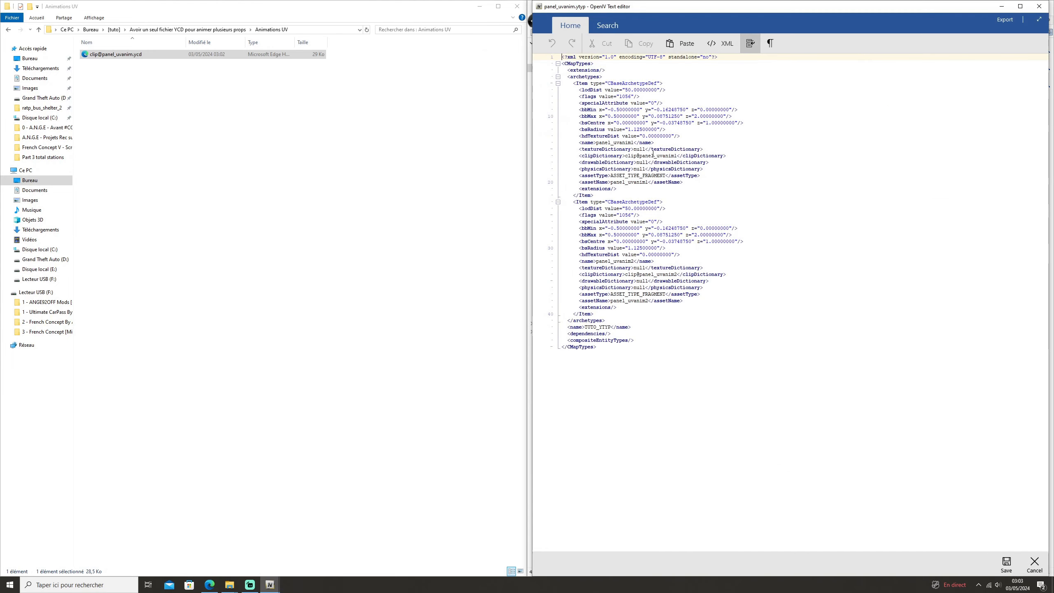
pyautogui.click(676, 155)
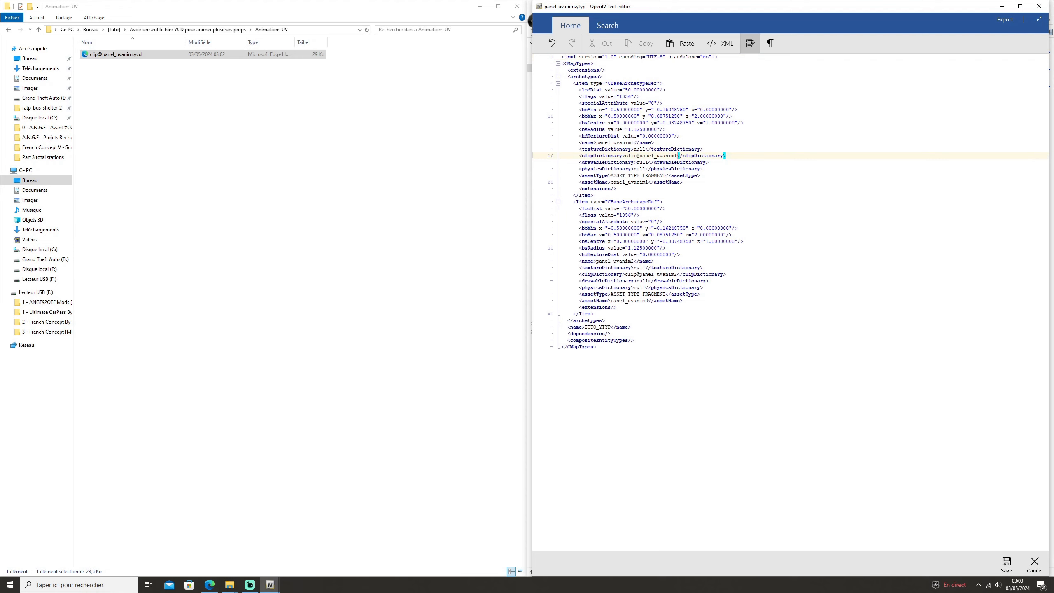
pyautogui.press('BackSpace')
pyautogui.click(679, 274)
pyautogui.press('BackSpace')
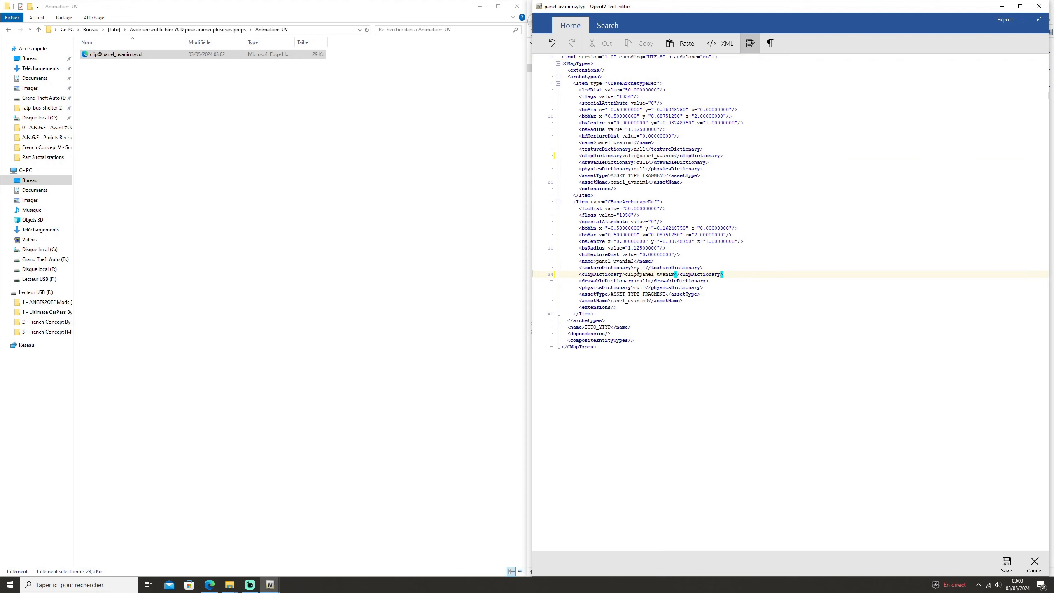
pyautogui.doubleClick(633, 274)
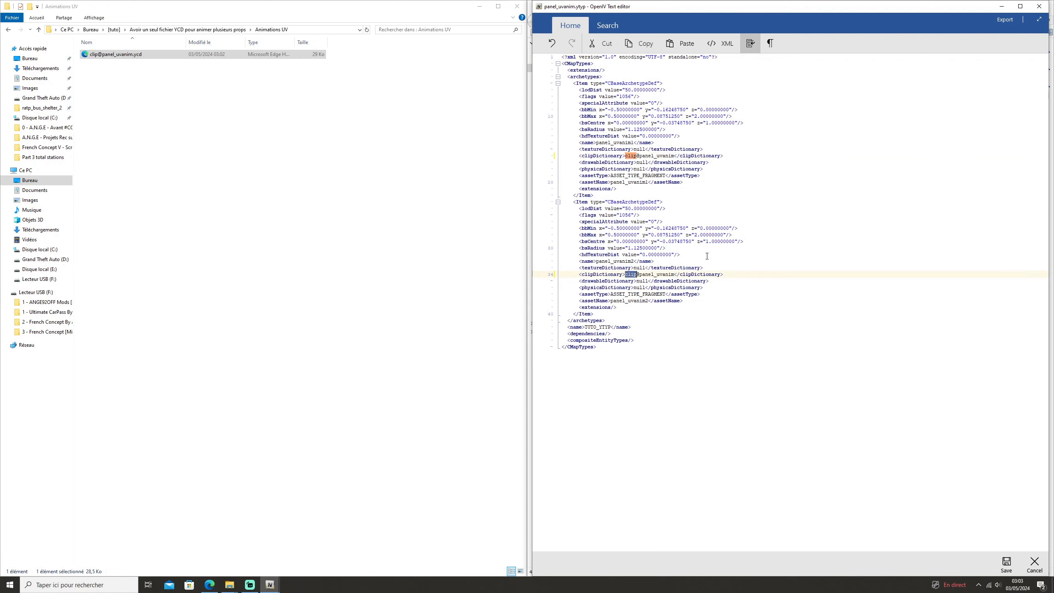
pyautogui.click(1005, 564)
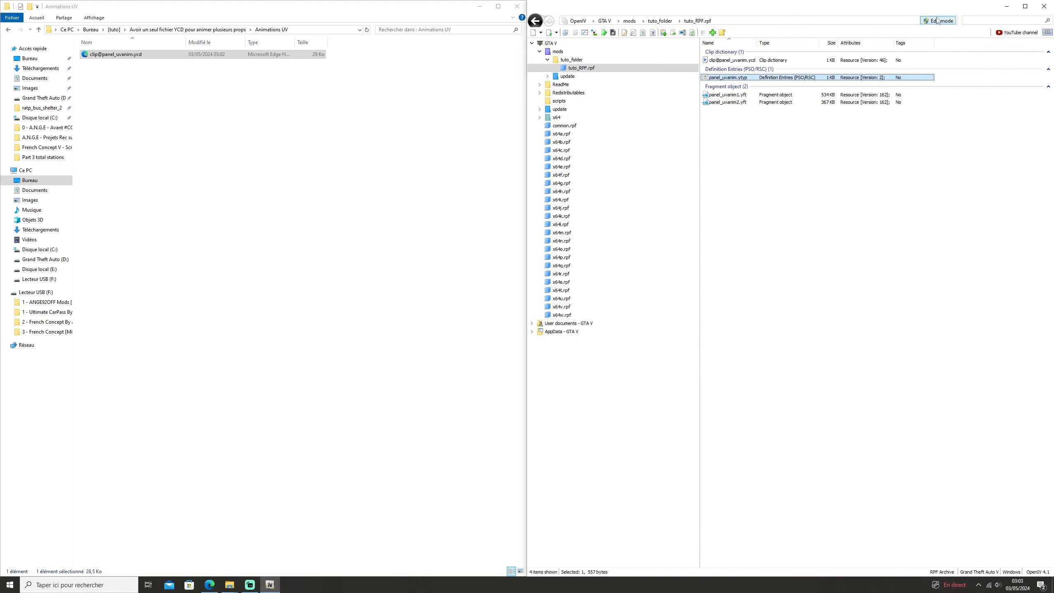
# Close OpenIV, relaunch CodeWalker's RPF Explorer and open tuto_RPF.rpf in mods/tuto_folder.
pyautogui.click(1044, 7)
pyautogui.moveTo(229, 585)
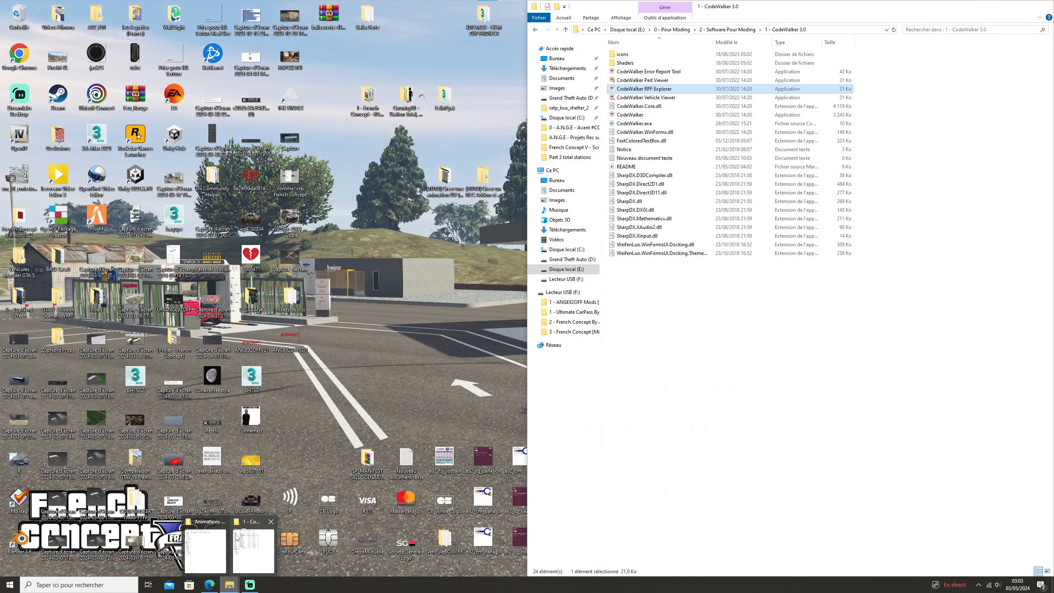
pyautogui.click(254, 551)
pyautogui.doubleClick(669, 88)
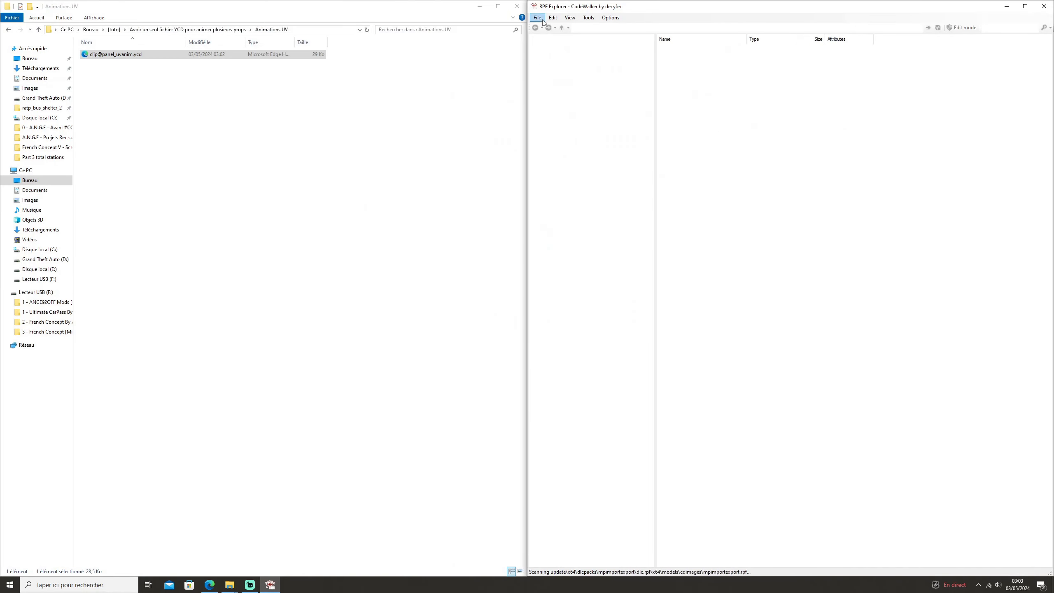
pyautogui.click(564, 55)
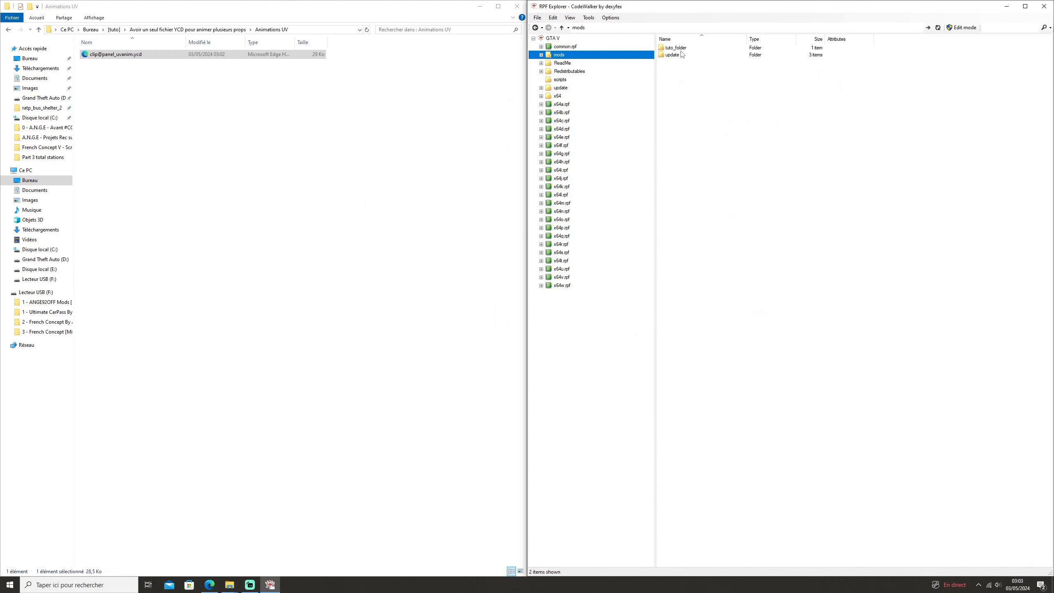
pyautogui.doubleClick(681, 49)
pyautogui.doubleClick(681, 50)
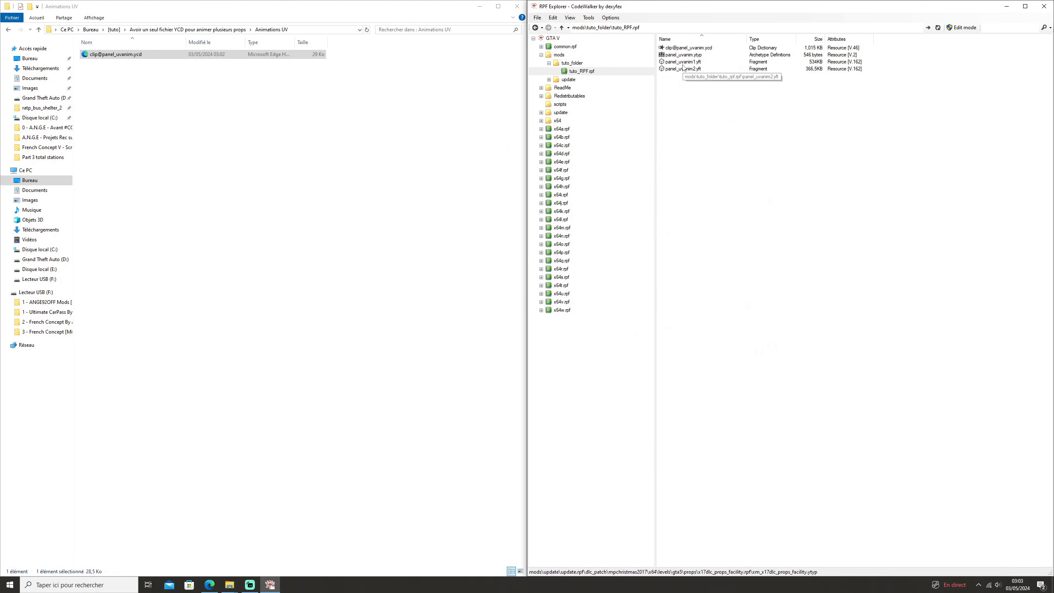
# Open panel_uvanim1.yft and panel_uvanim2.yft in separate viewers, stack them, and turn both panels to show their posters.
pyautogui.click(683, 64)
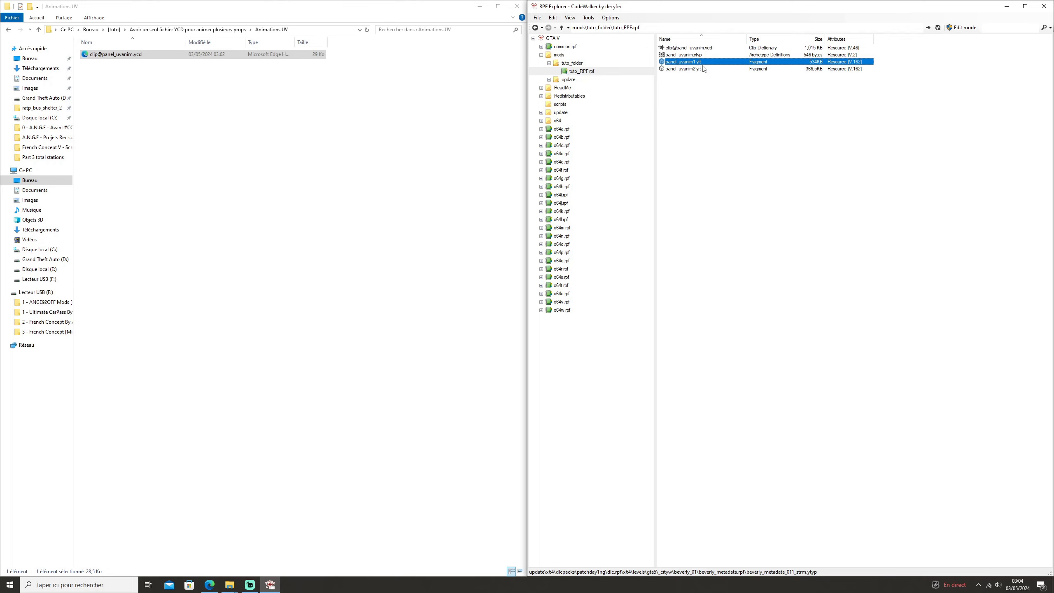
pyautogui.doubleClick(682, 68)
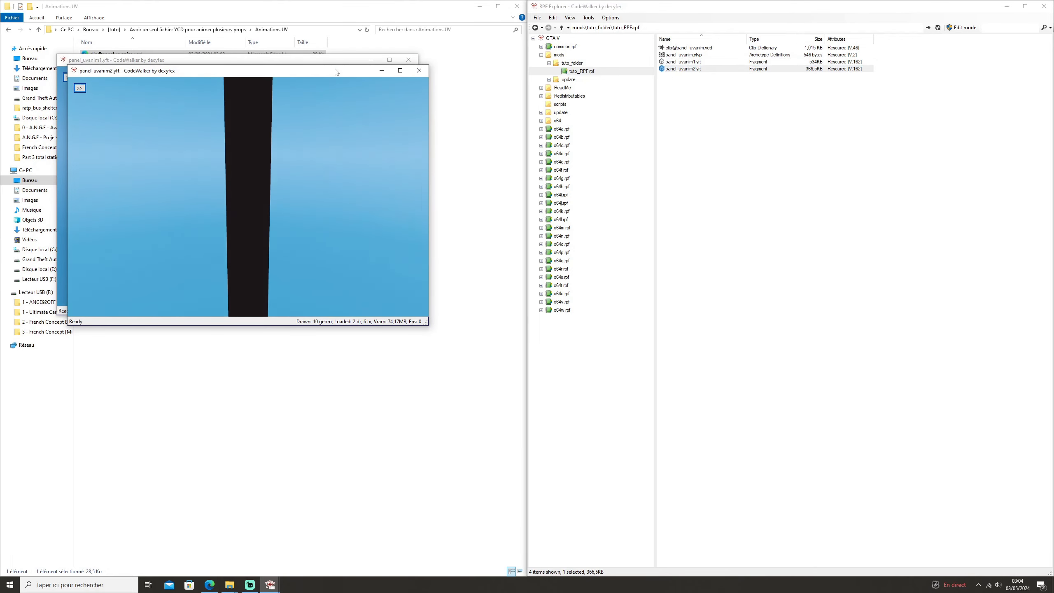
pyautogui.moveTo(335, 69); pyautogui.dragTo(1053, 575)
pyautogui.moveTo(297, 62); pyautogui.dragTo(1053, 1)
pyautogui.moveTo(815, 344); pyautogui.dragTo(693, 328)
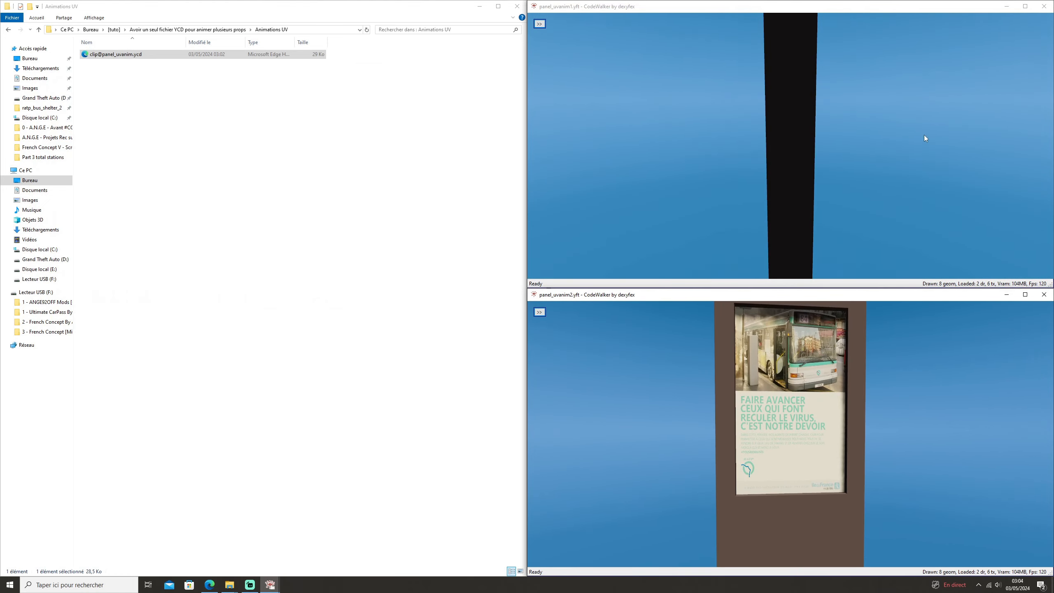
pyautogui.moveTo(923, 135); pyautogui.dragTo(584, 223)
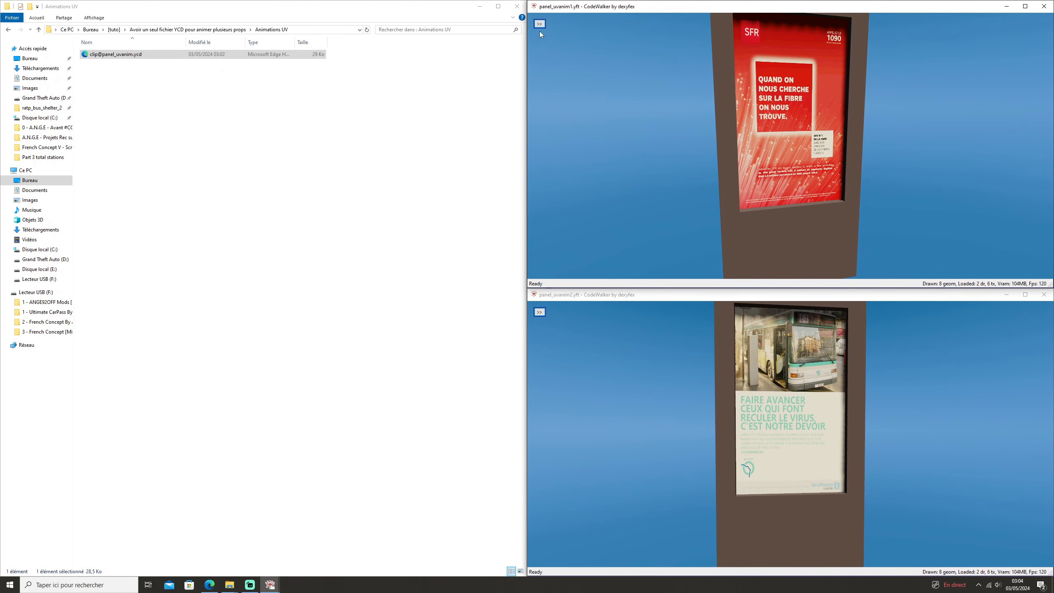
# Play clip panel_uvanim1_uv_1 on the panel_uvanim1 model and panel_uvanim2_uv_1 on the panel_uvanim2 model.
pyautogui.click(539, 24)
pyautogui.click(590, 258)
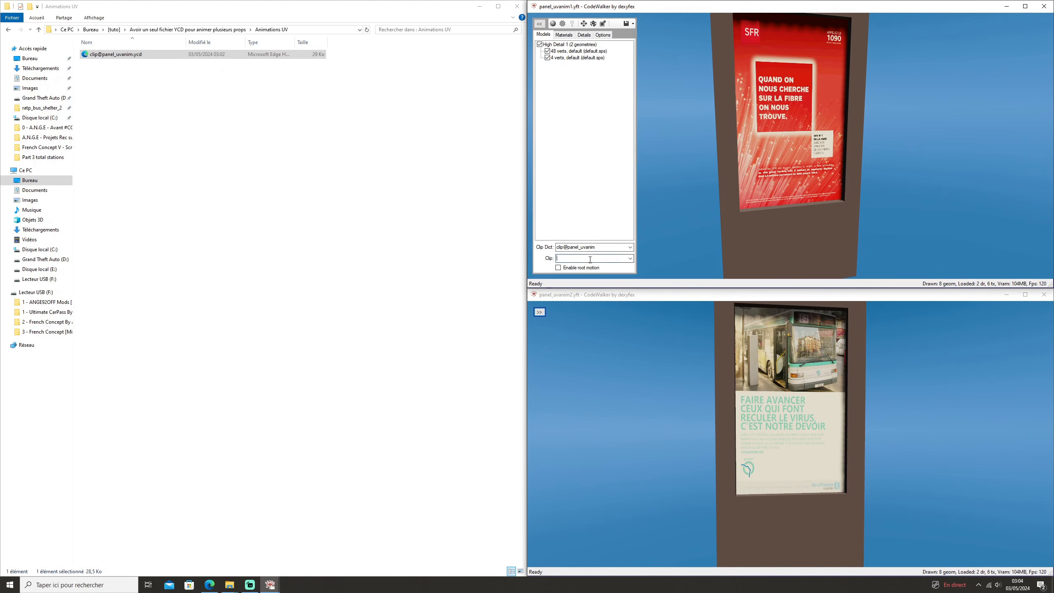
pyautogui.click(630, 258)
pyautogui.click(589, 274)
pyautogui.click(539, 311)
pyautogui.click(629, 546)
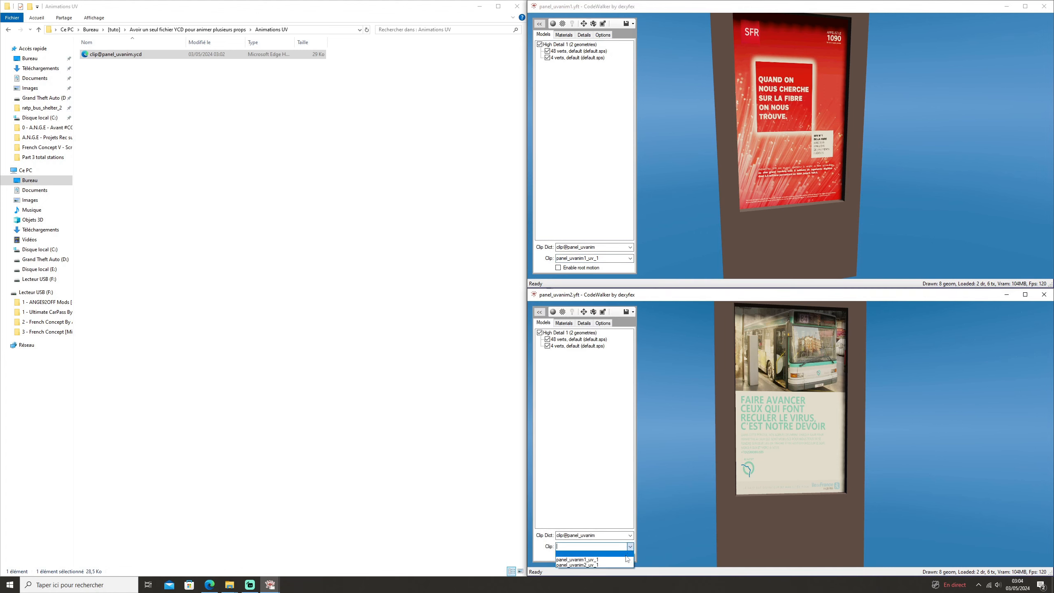
pyautogui.click(618, 564)
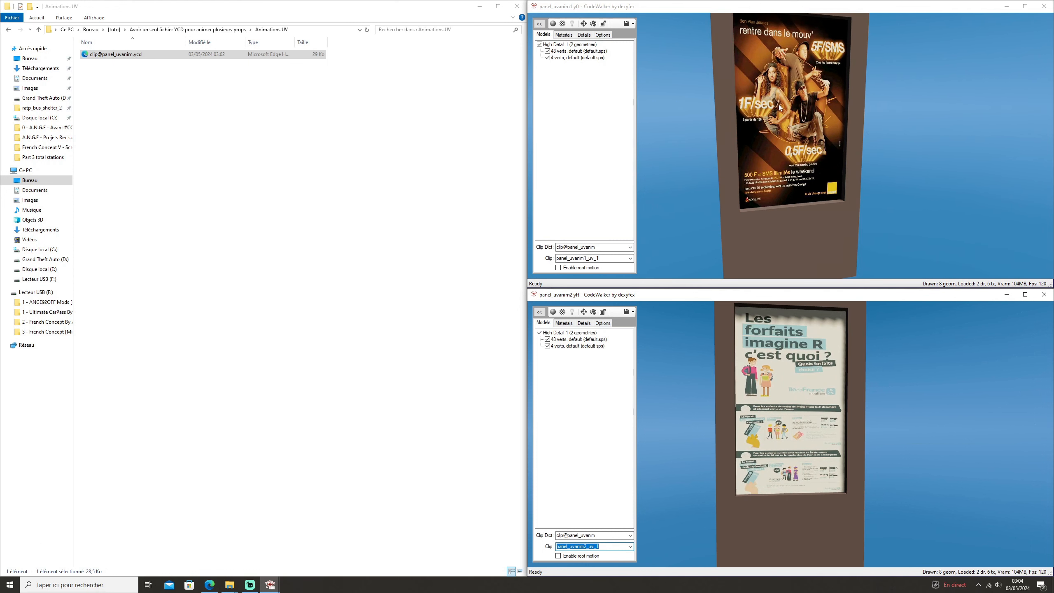
pyautogui.moveTo(769, 10); pyautogui.dragTo(753, 74)
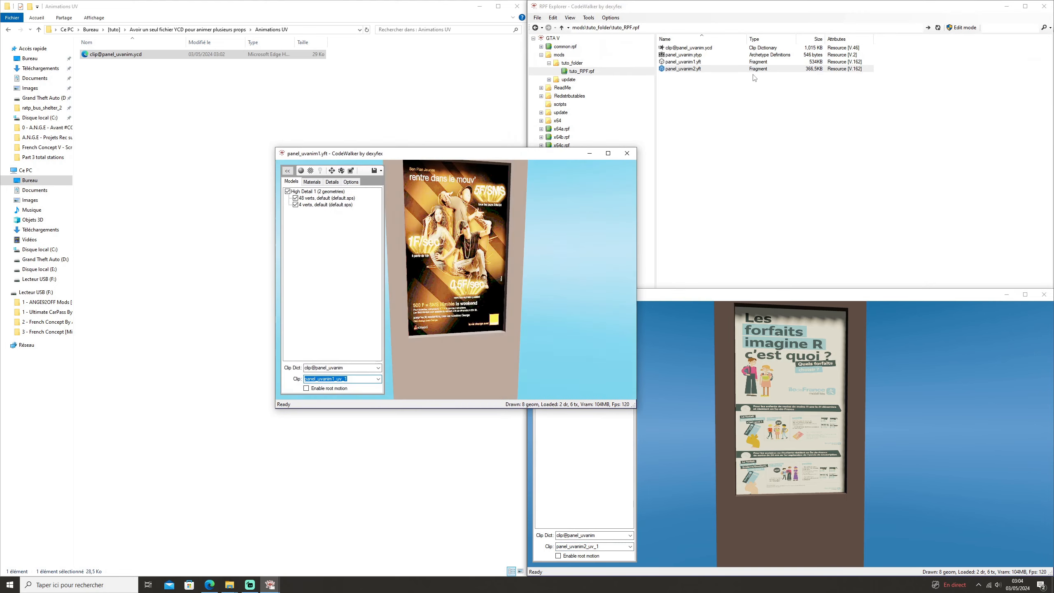
pyautogui.click(772, 48)
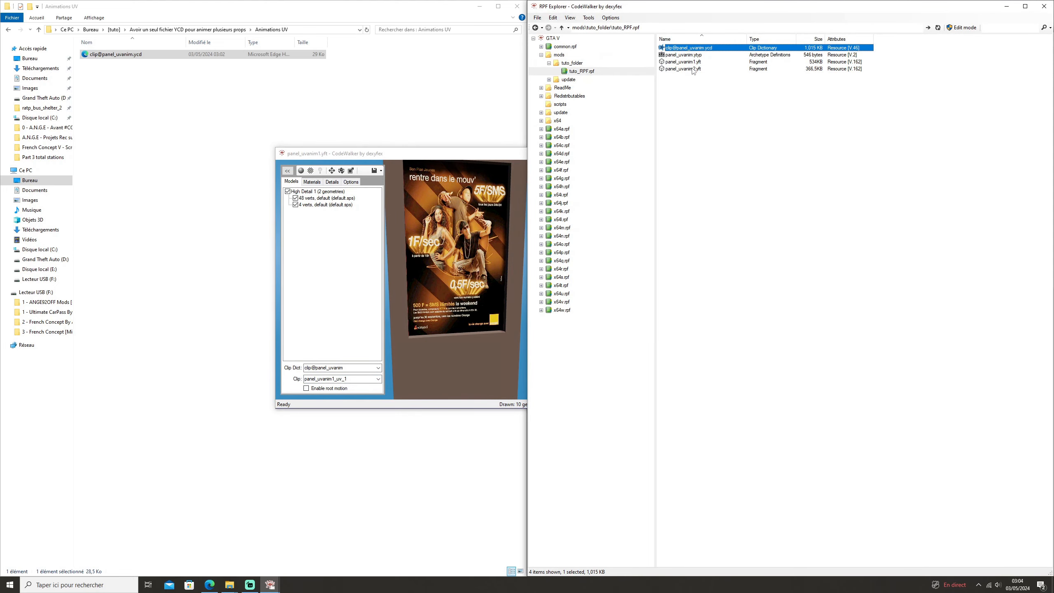
pyautogui.click(445, 268)
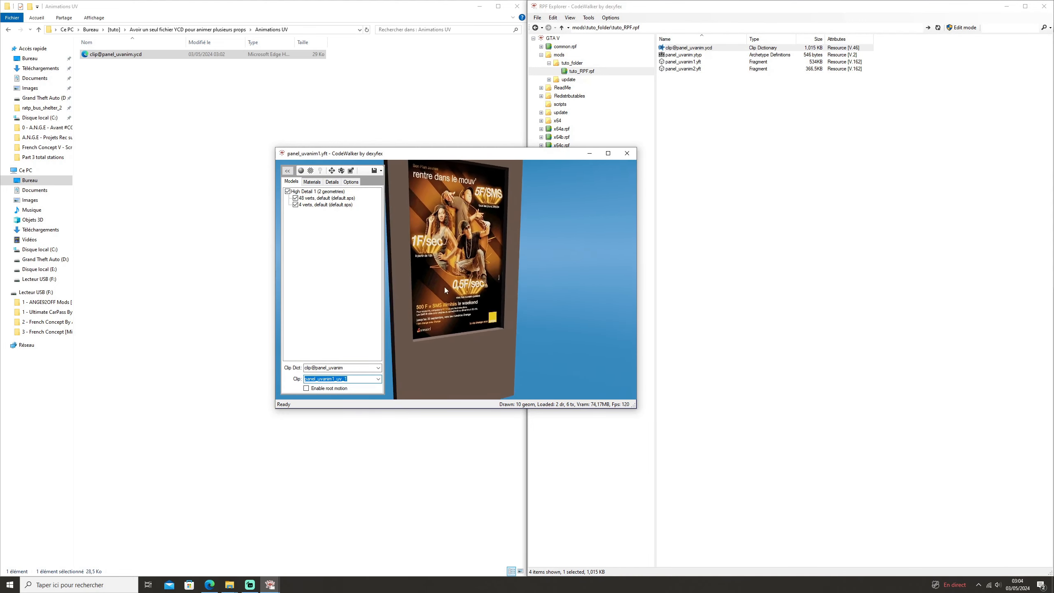